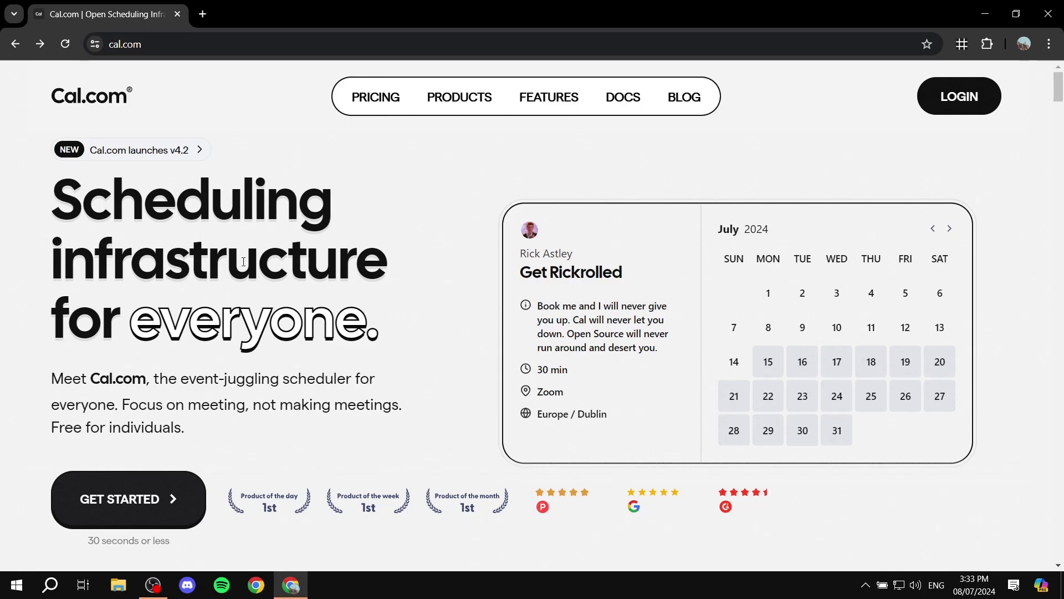
# Read the headline and introductory description on the Cal.com homepage.
pyautogui.moveTo(32, 216); pyautogui.dragTo(385, 259)
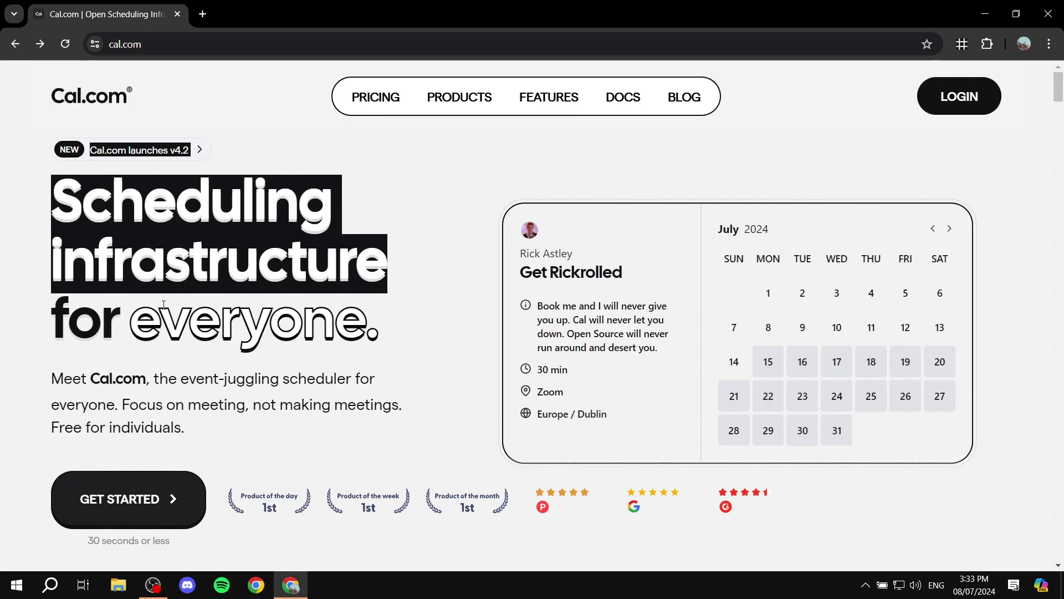
pyautogui.click(80, 317)
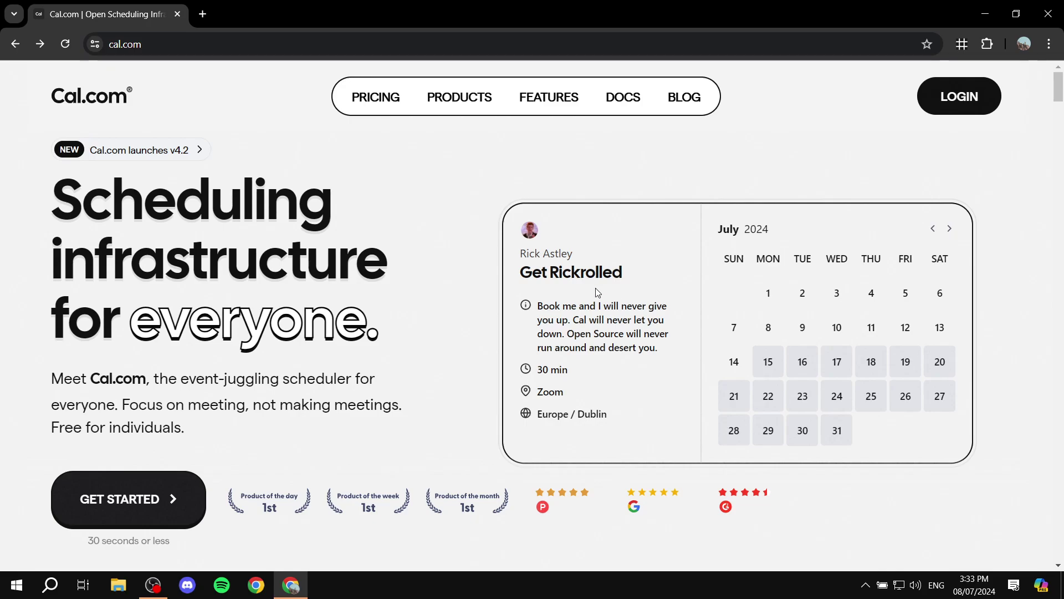
pyautogui.scroll(-3, 270, 327)
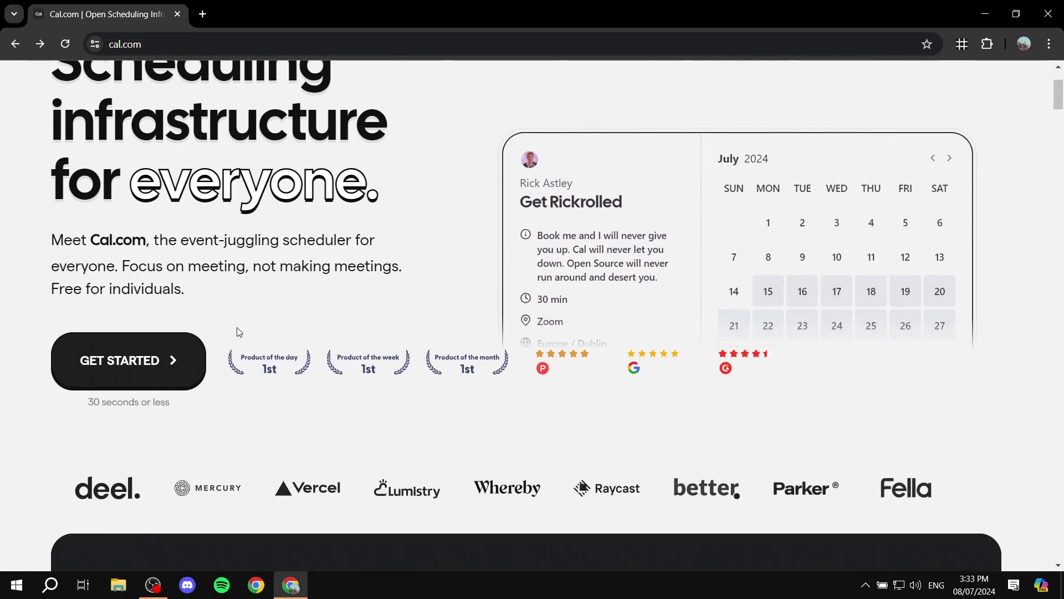
pyautogui.scroll(3, 237, 332)
pyautogui.moveTo(53, 379); pyautogui.dragTo(209, 430)
pyautogui.click(214, 431)
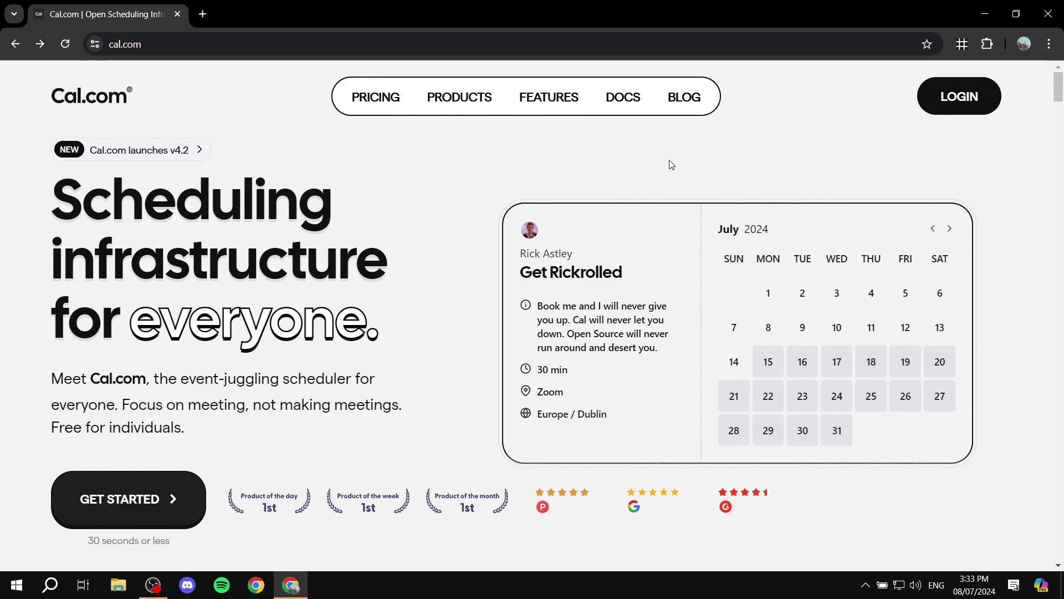
# Review the Cal.com pricing plans, comparing the features of Individuals, Teams, Organizations and Enterprise.
pyautogui.click(377, 97)
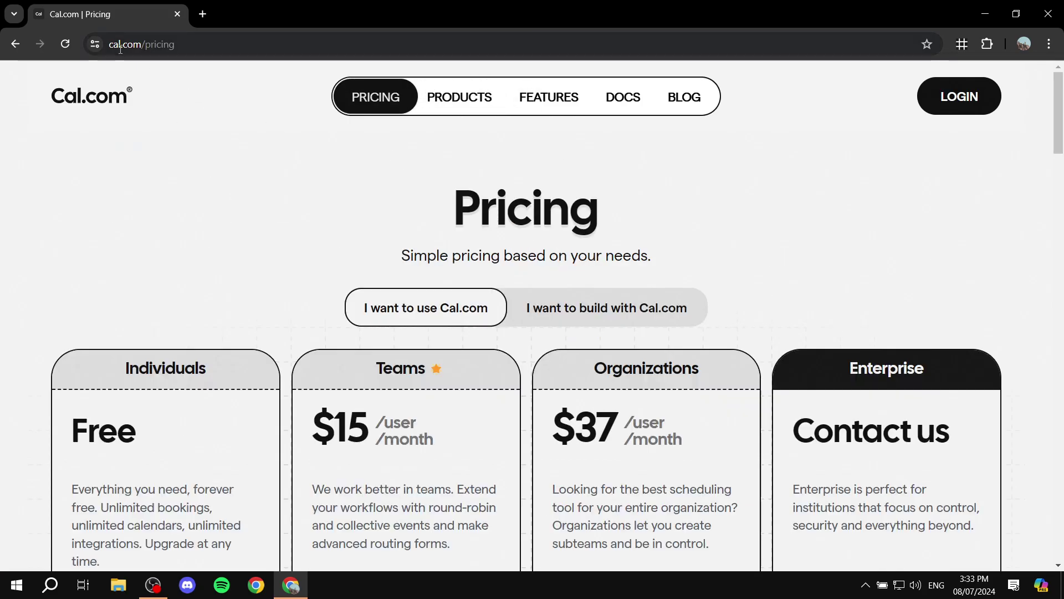
pyautogui.scroll(-4, 333, 183)
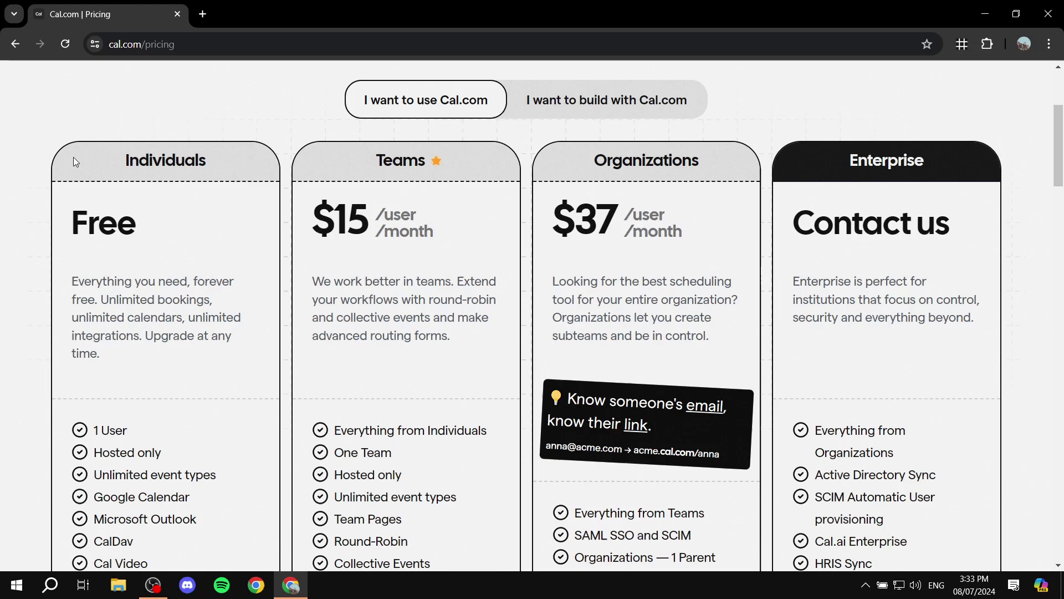
pyautogui.moveTo(62, 242); pyautogui.dragTo(176, 239)
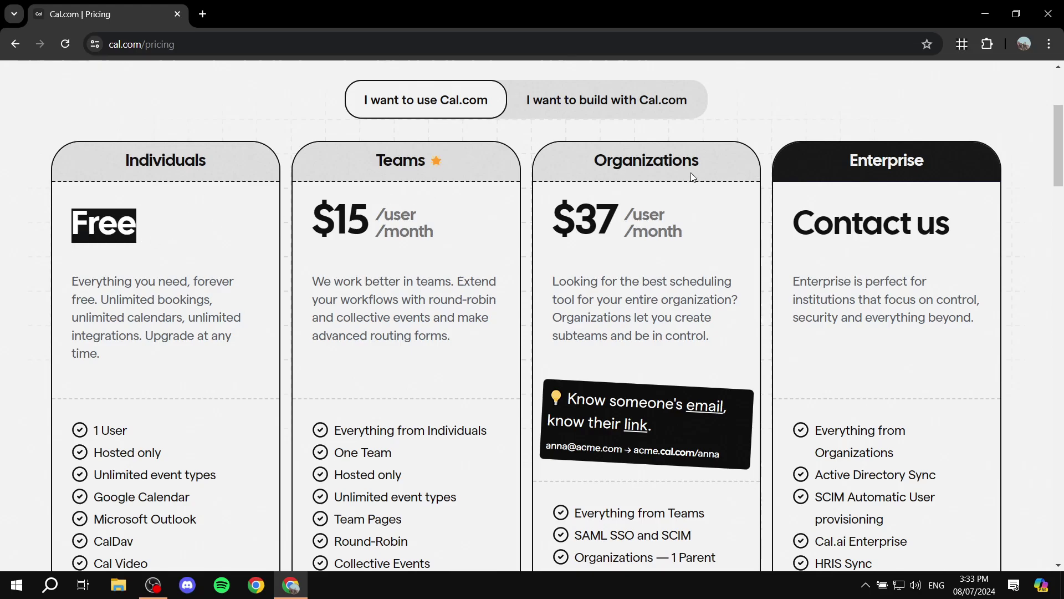
pyautogui.scroll(-4, 666, 212)
pyautogui.scroll(4, 548, 270)
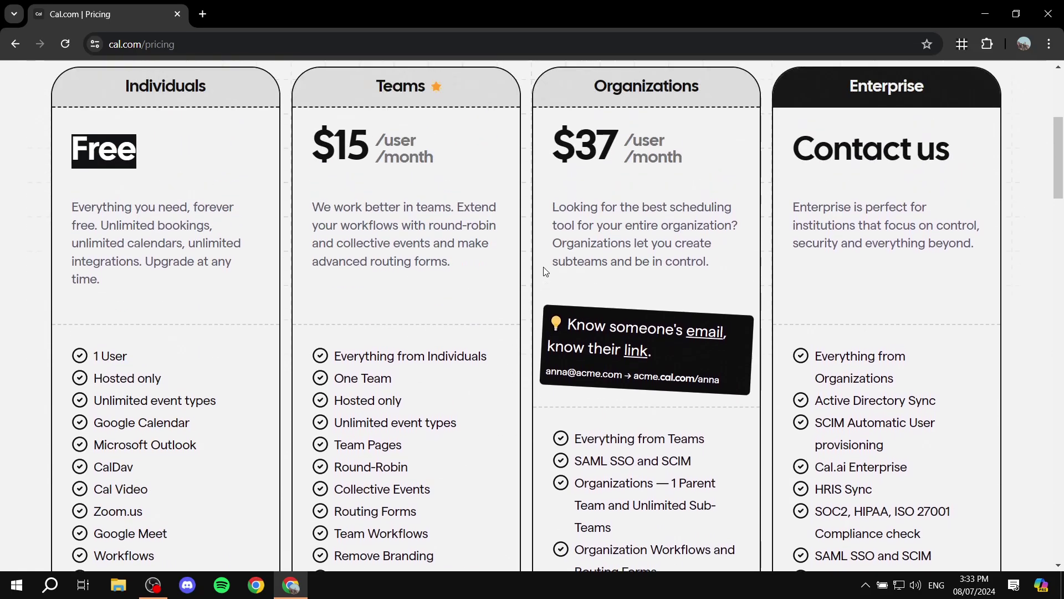
pyautogui.scroll(-4, 328, 255)
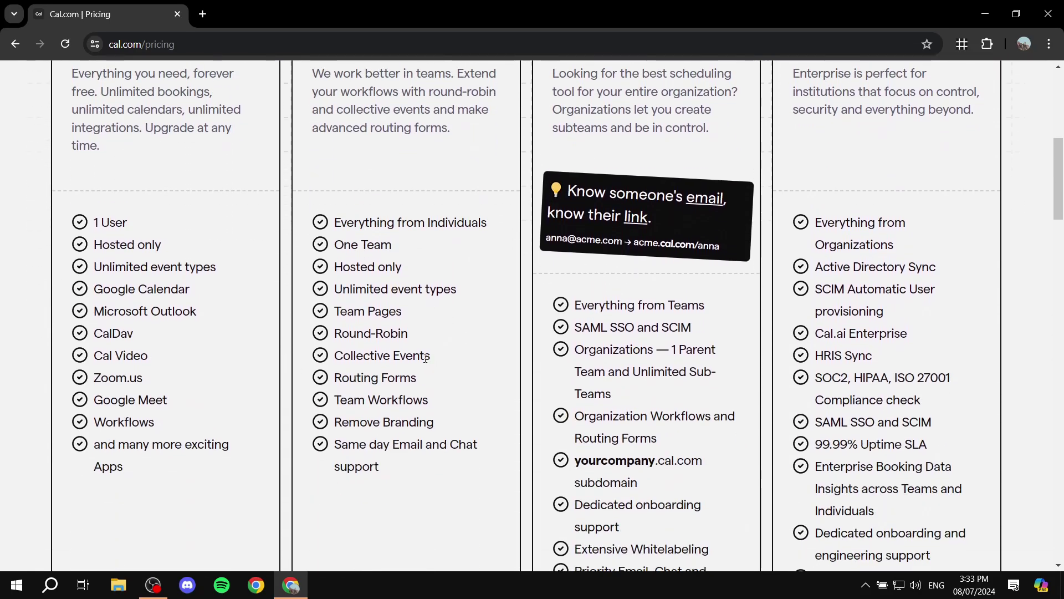
pyautogui.scroll(4, 451, 360)
pyautogui.scroll(-4, 450, 361)
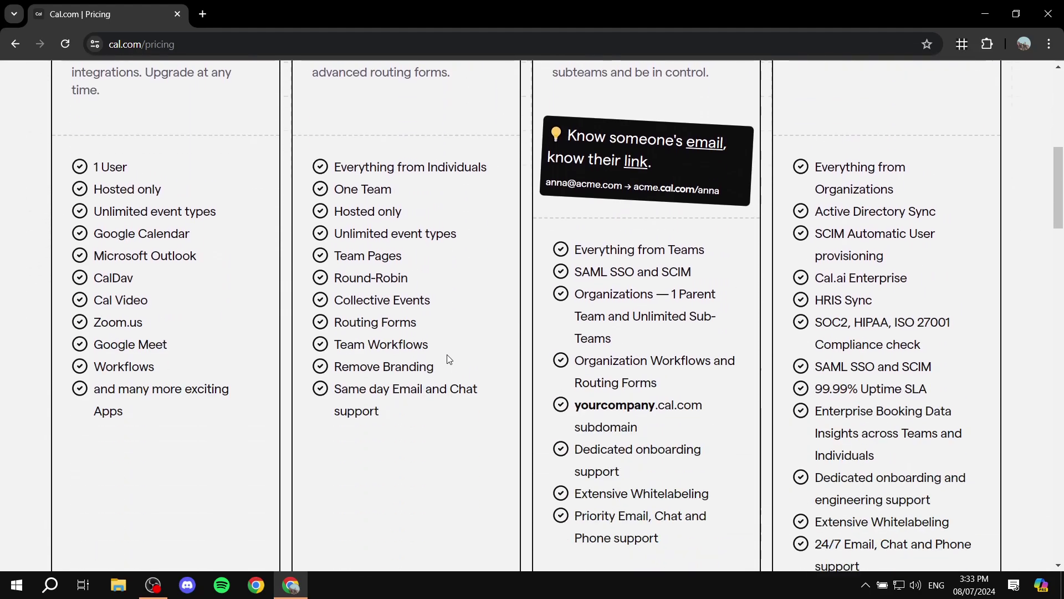
pyautogui.scroll(8, 450, 361)
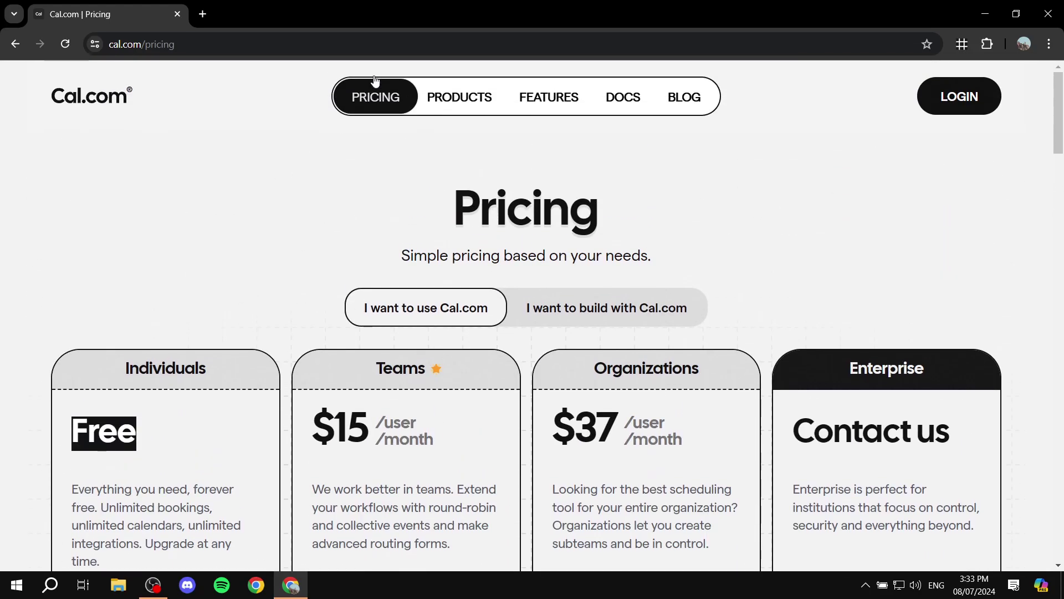
# Return to the homepage, open the account sign-up form, and fill in the username and email address.
pyautogui.click(71, 97)
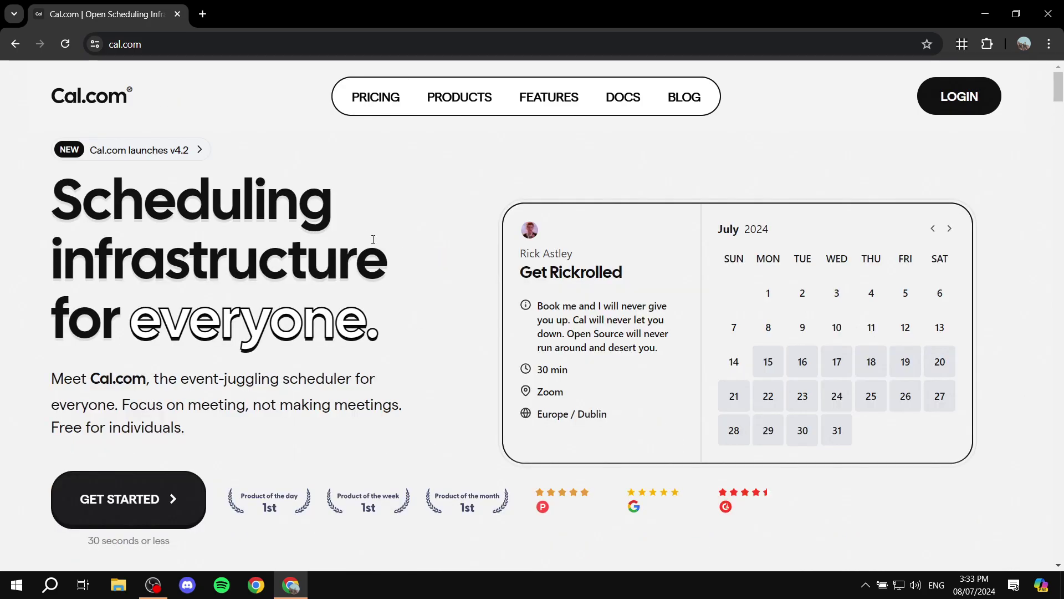
pyautogui.click(147, 491)
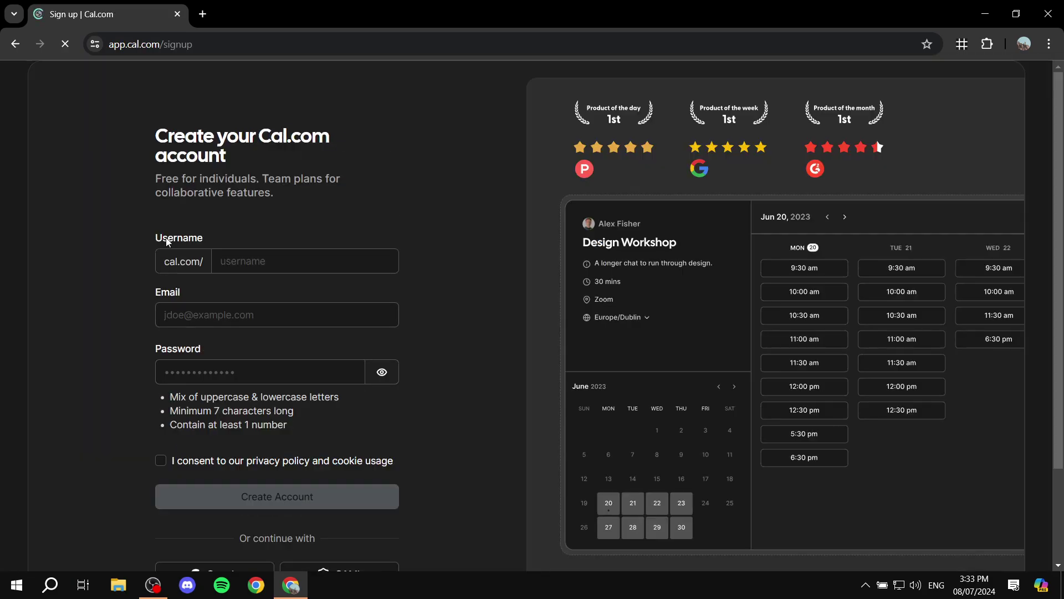
pyautogui.click(283, 263)
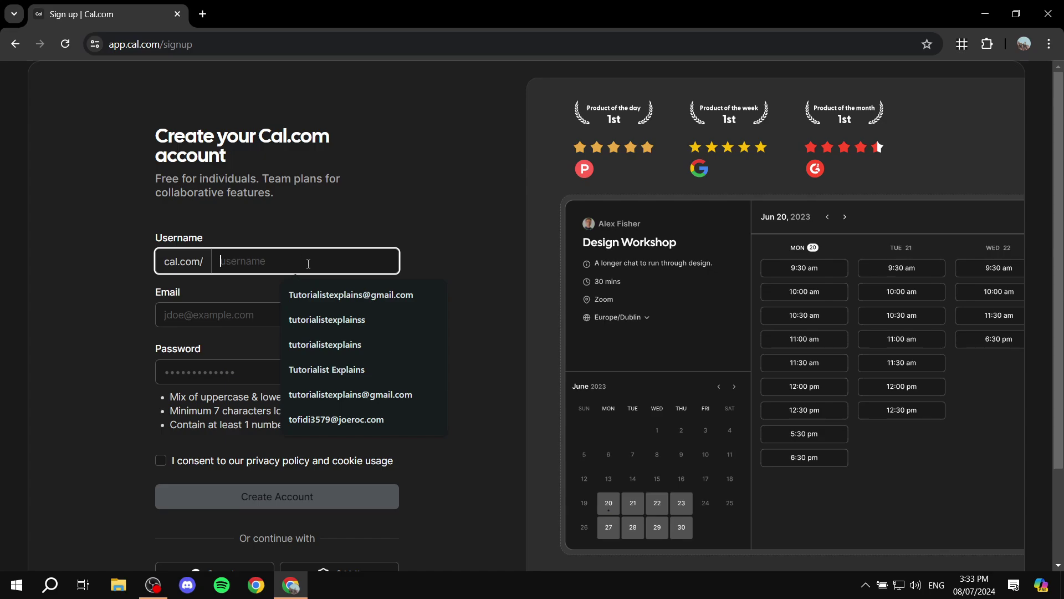
pyautogui.click(344, 327)
pyautogui.press('BackSpace')
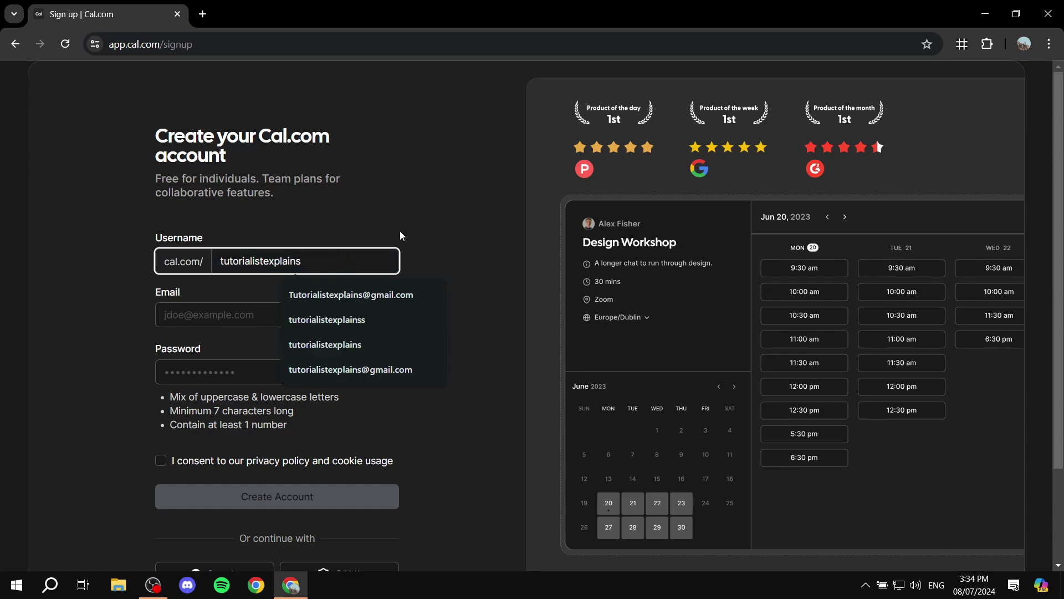
pyautogui.click(330, 311)
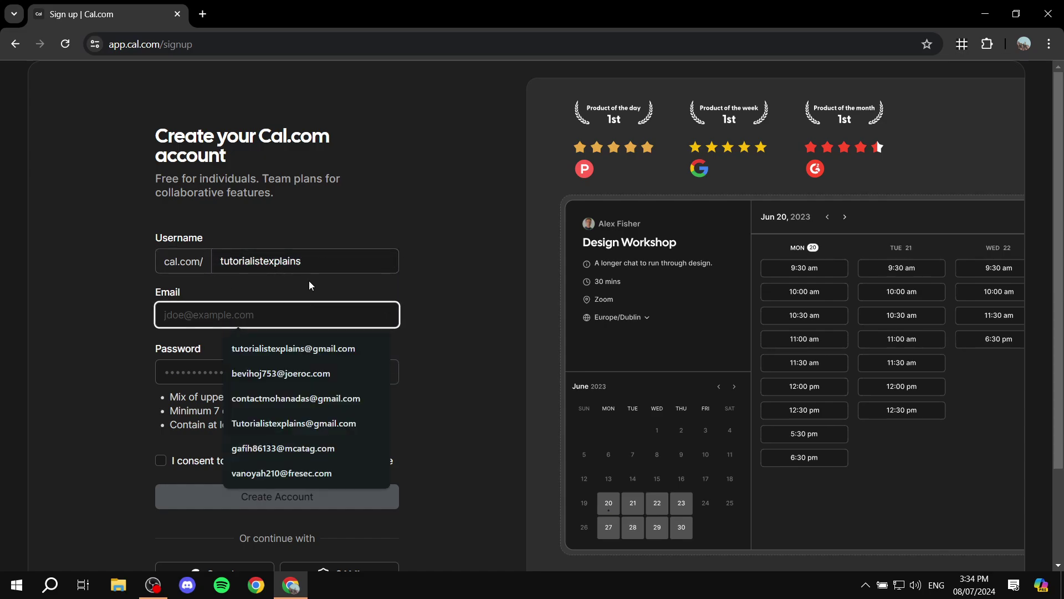
pyautogui.click(308, 344)
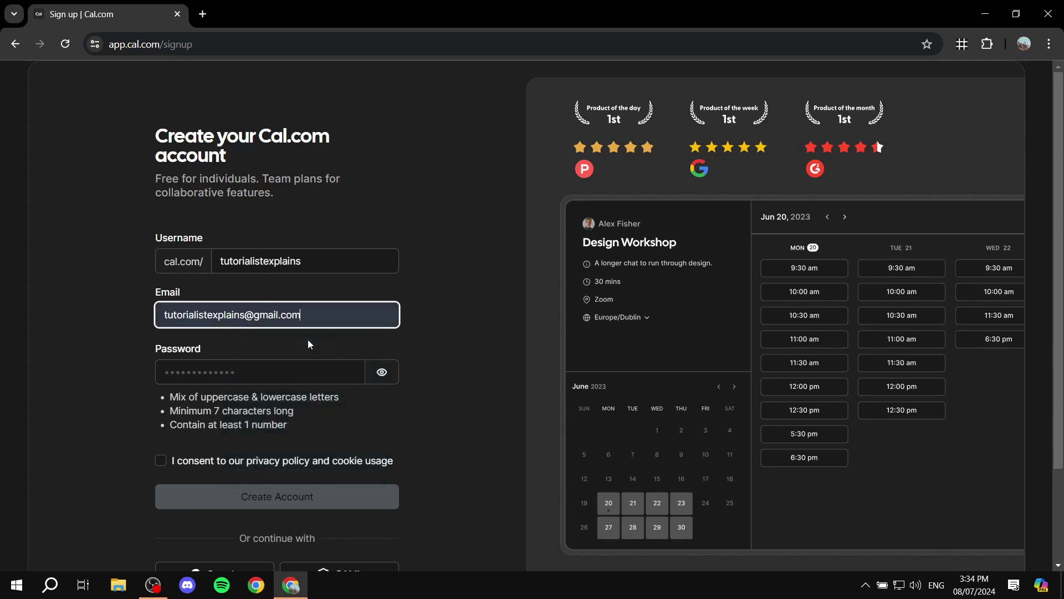
pyautogui.click(92, 347)
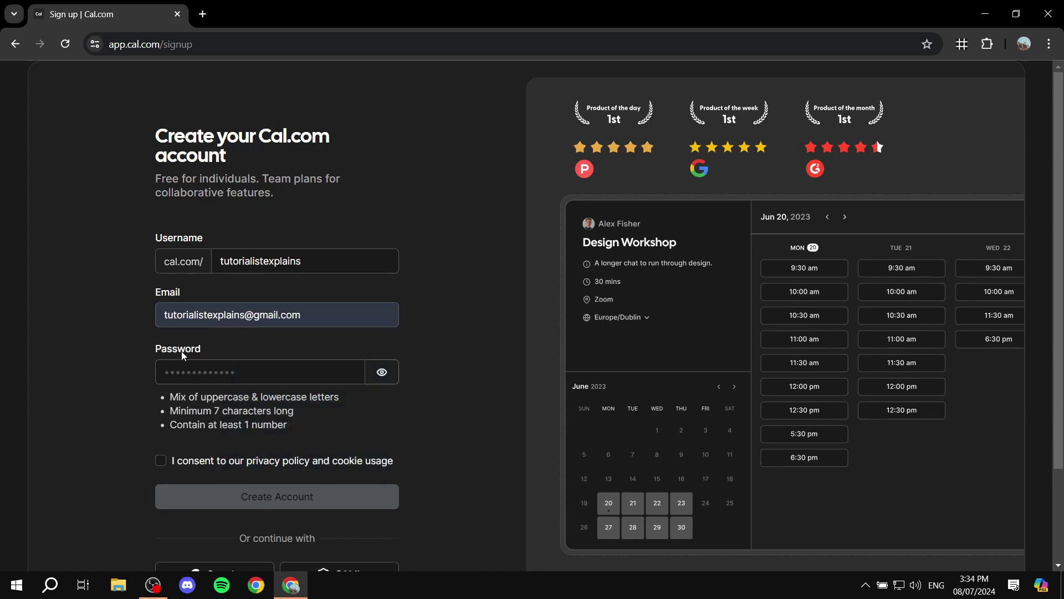
# Consent to the privacy policy and cookie usage, and sign up with Google.
pyautogui.scroll(-1, 181, 351)
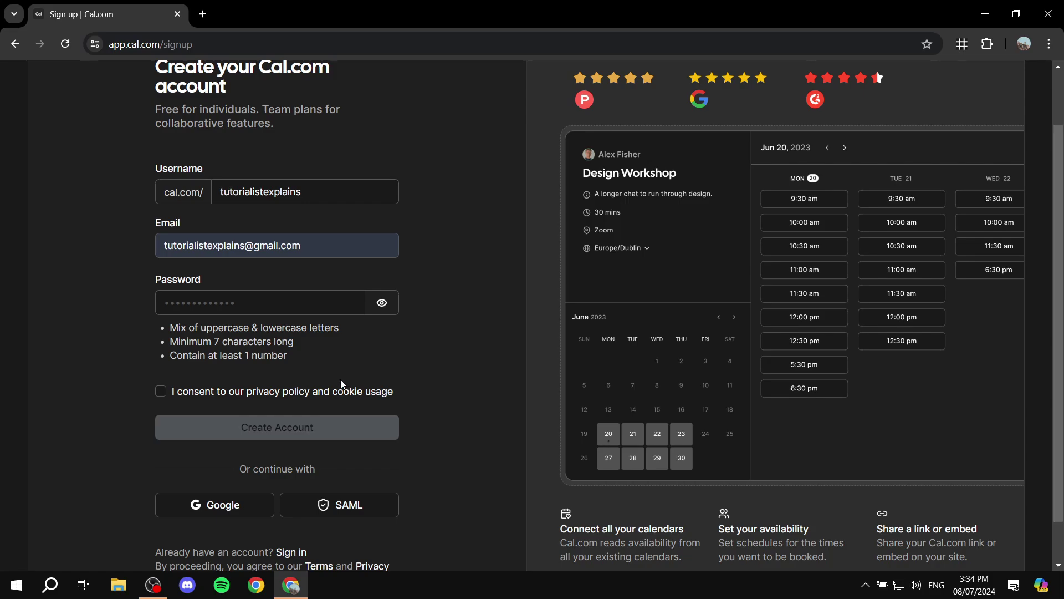
pyautogui.scroll(-1, 444, 387)
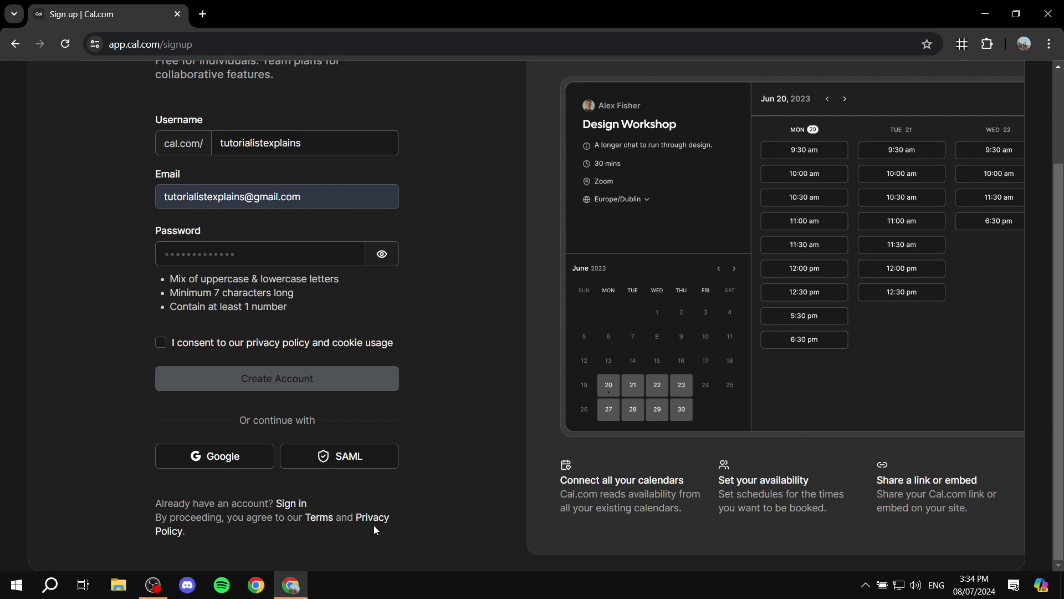
pyautogui.scroll(2, 410, 488)
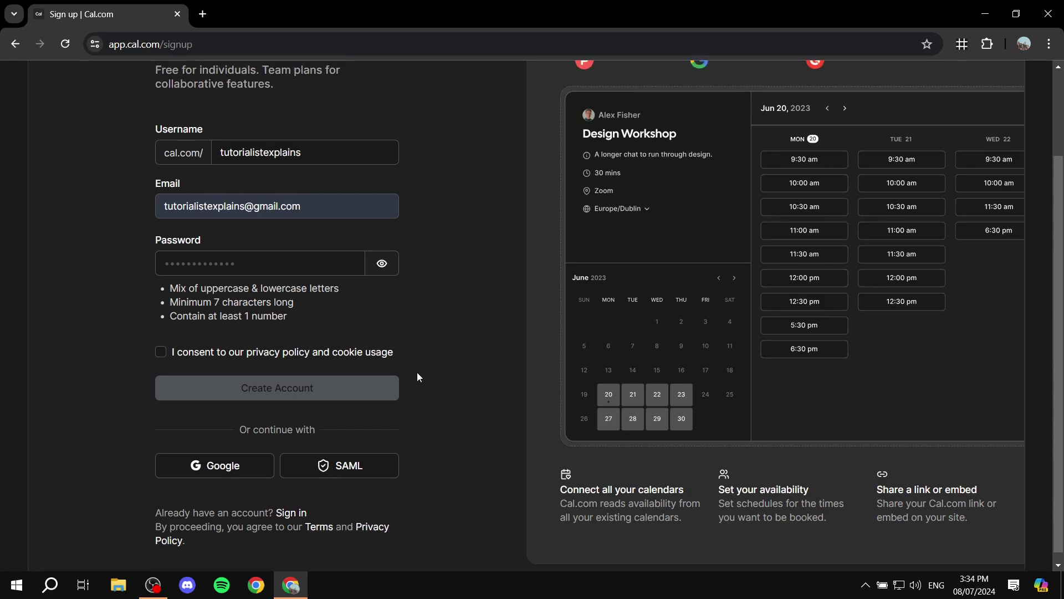
pyautogui.click(160, 412)
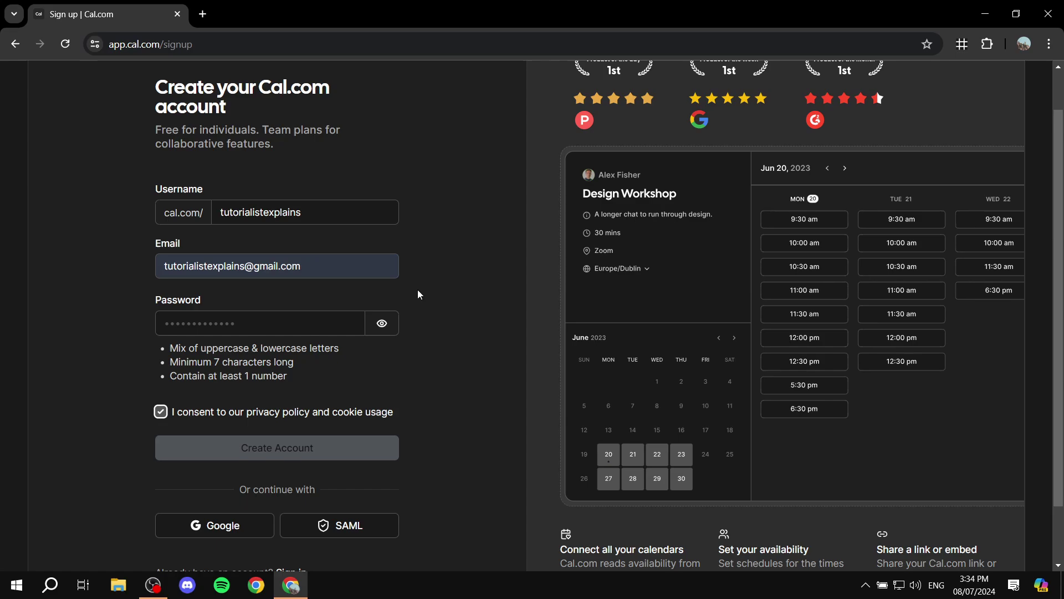
pyautogui.scroll(-2, 418, 294)
pyautogui.click(219, 452)
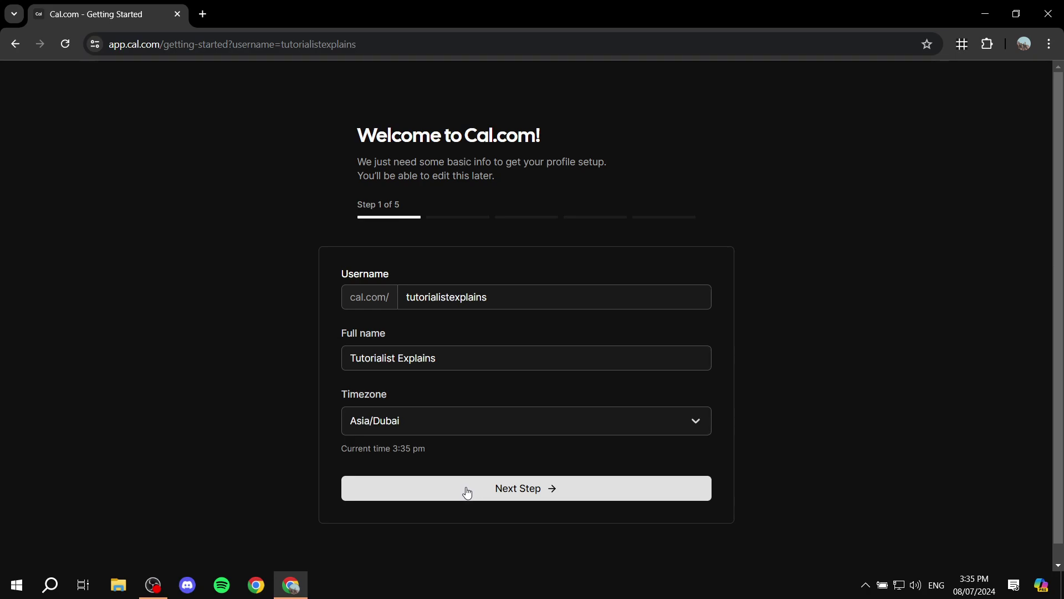
# Accept the prefilled profile details and connect Google Calendar by signing in with the existing Google account.
pyautogui.click(523, 489)
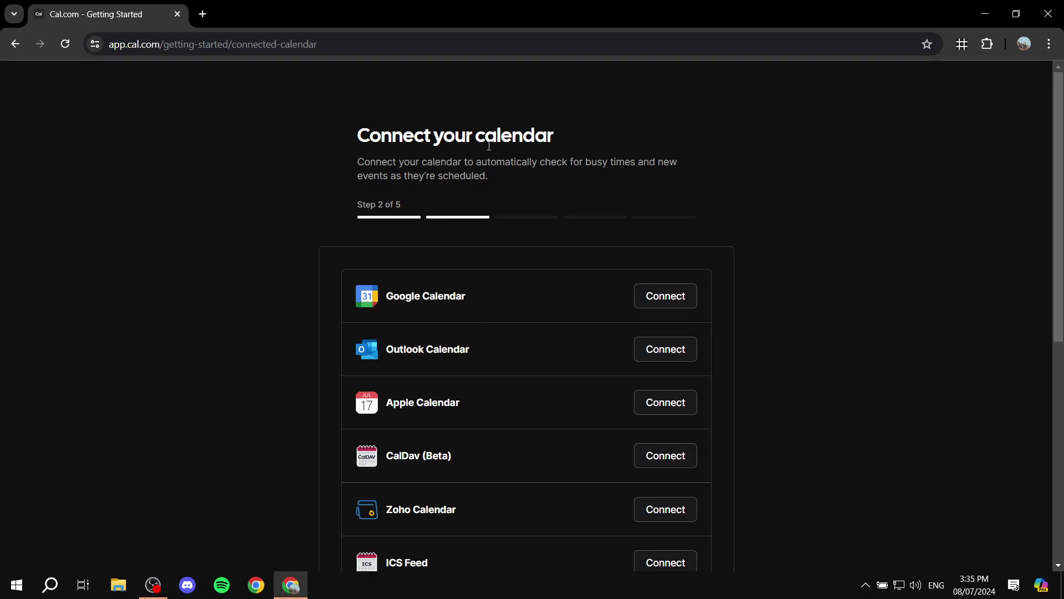
pyautogui.scroll(-5, 586, 309)
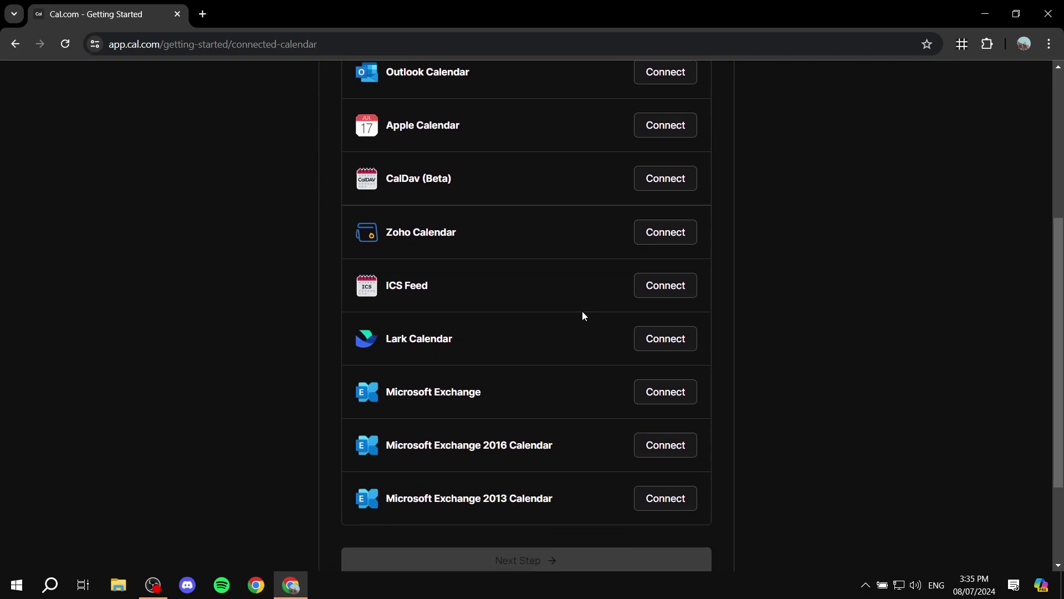
pyautogui.scroll(4, 580, 310)
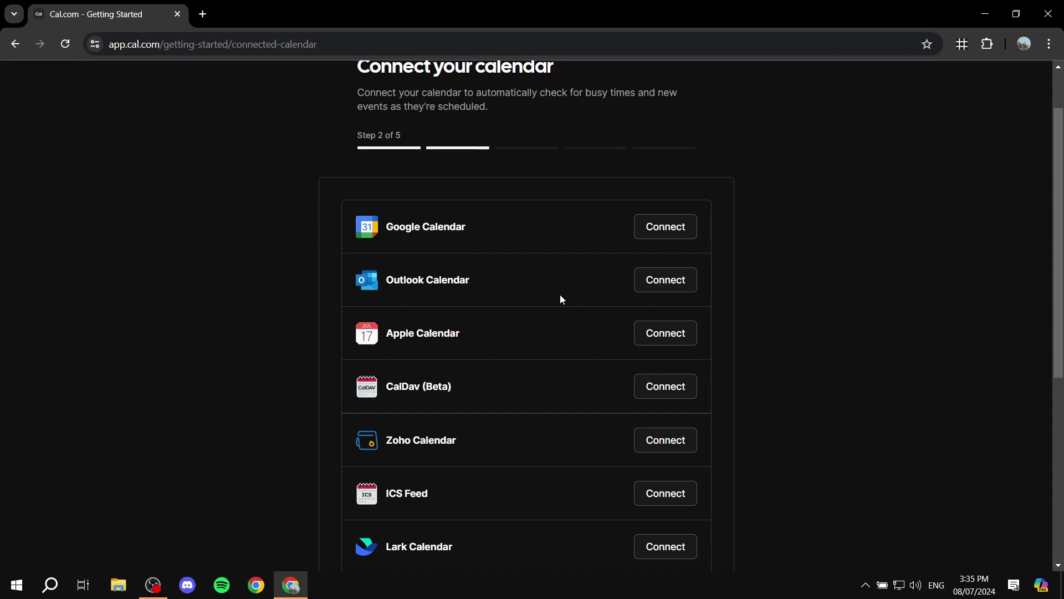
pyautogui.click(668, 229)
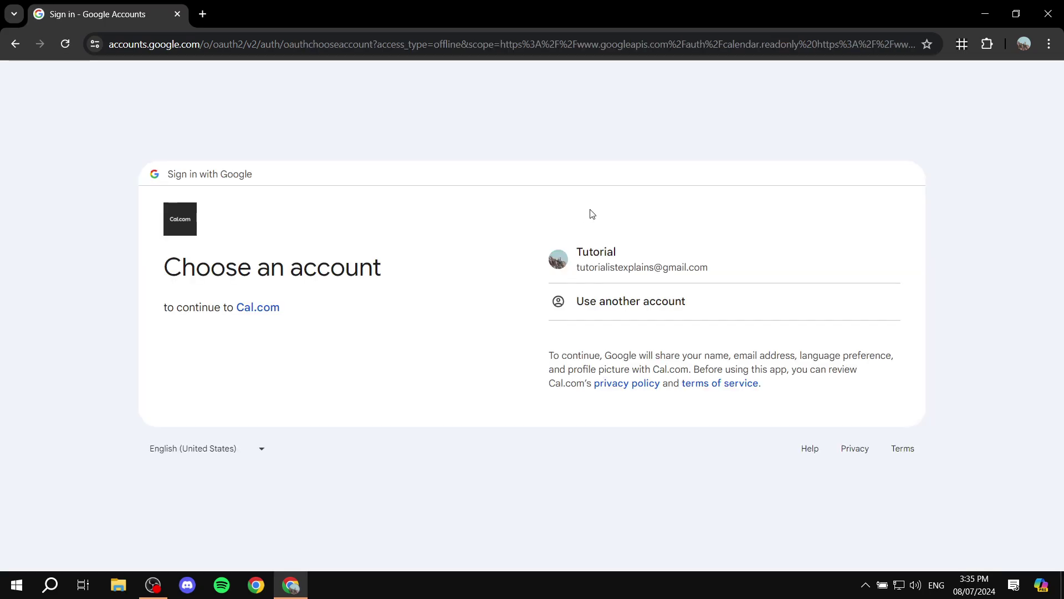
pyautogui.click(610, 252)
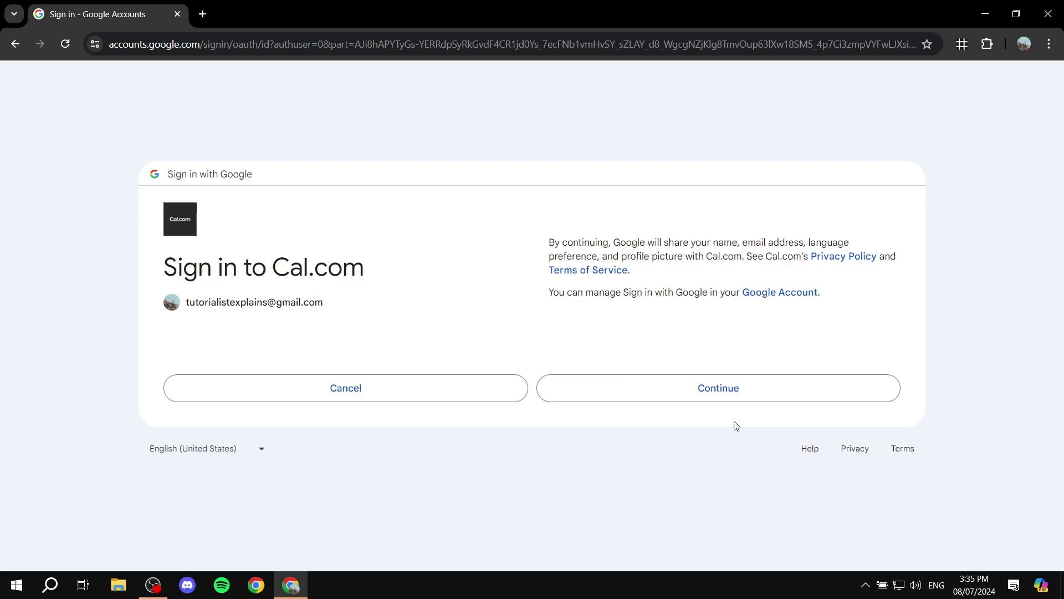
pyautogui.click(727, 387)
# Grant Cal.com all the requested Google Calendar permissions and continue.
pyautogui.scroll(-3, 623, 285)
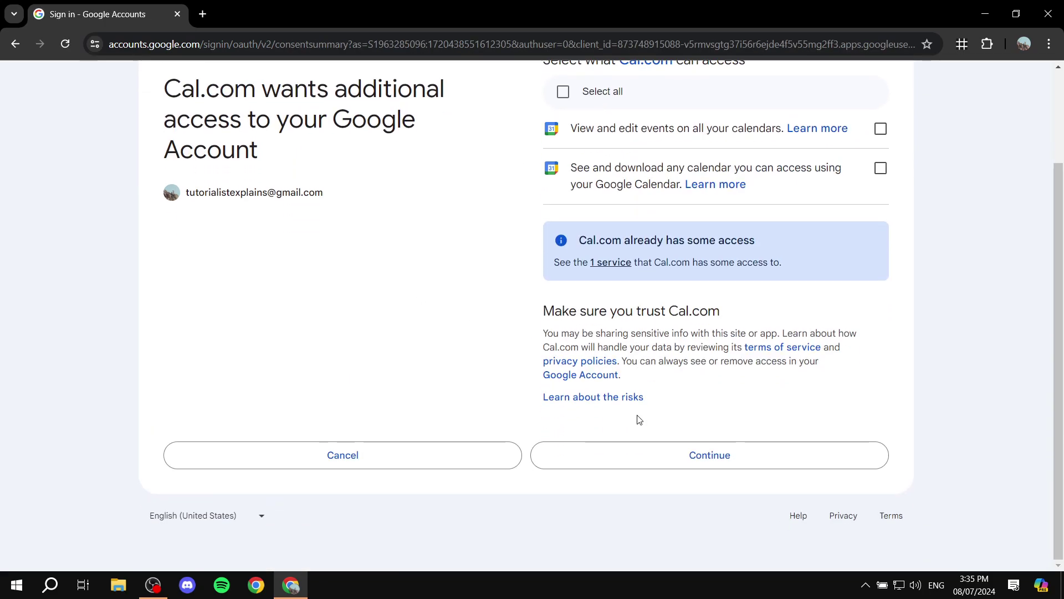
pyautogui.scroll(3, 666, 277)
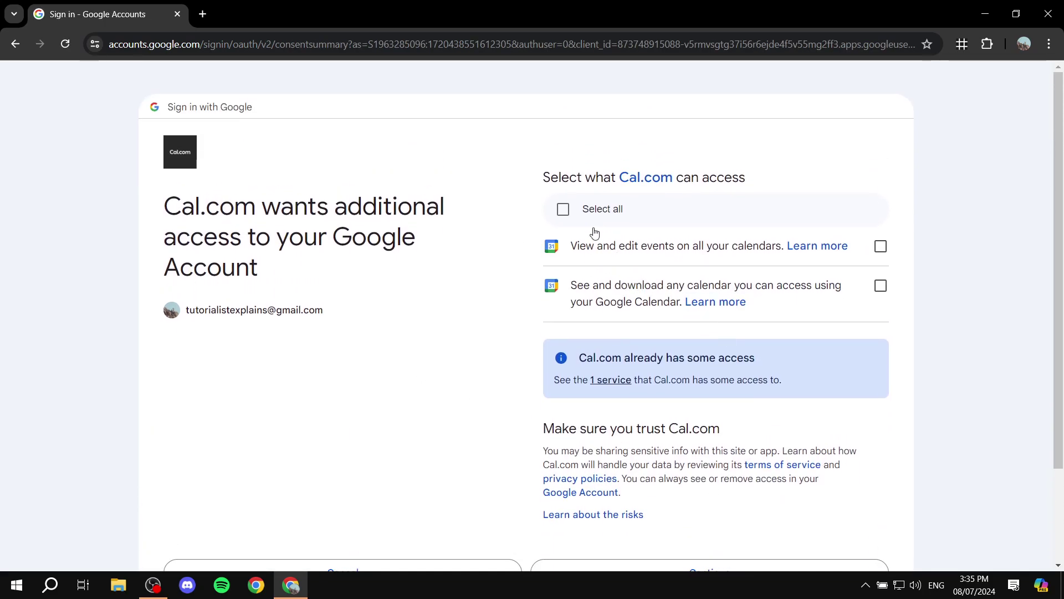
pyautogui.click(563, 209)
pyautogui.scroll(-3, 637, 332)
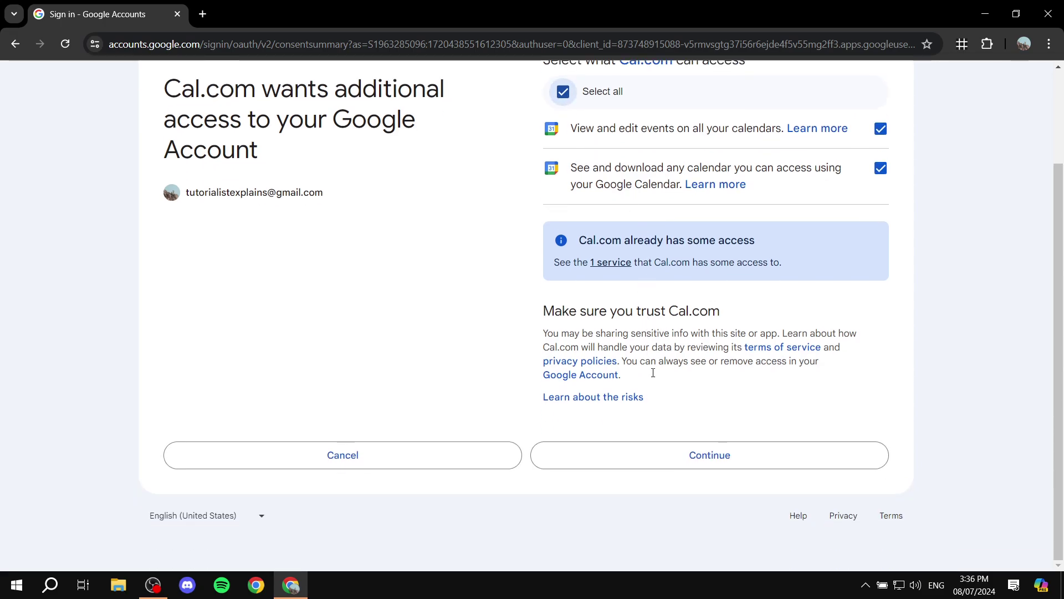
pyautogui.click(694, 460)
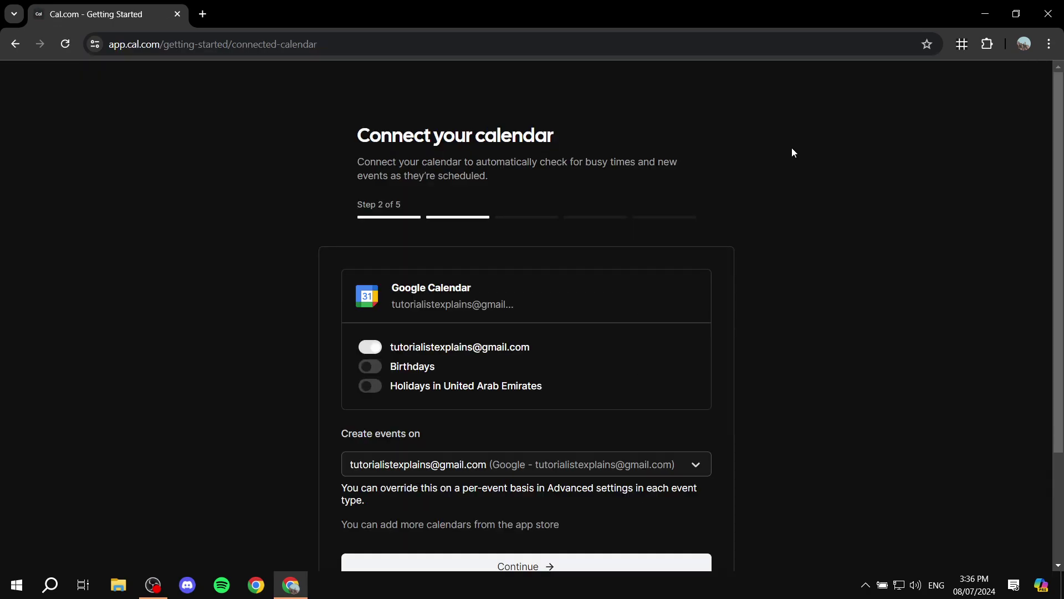
# Toggle the primary Google calendar off and back on, and check which calendars are offered for creating events.
pyautogui.click(371, 353)
pyautogui.click(370, 350)
pyautogui.scroll(-3, 583, 346)
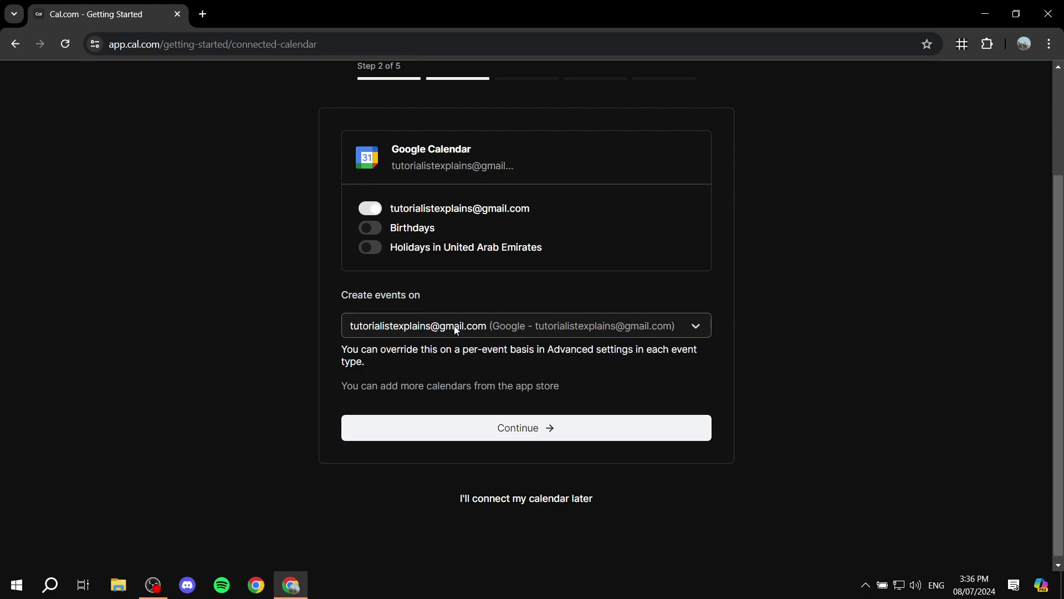
pyautogui.click(522, 329)
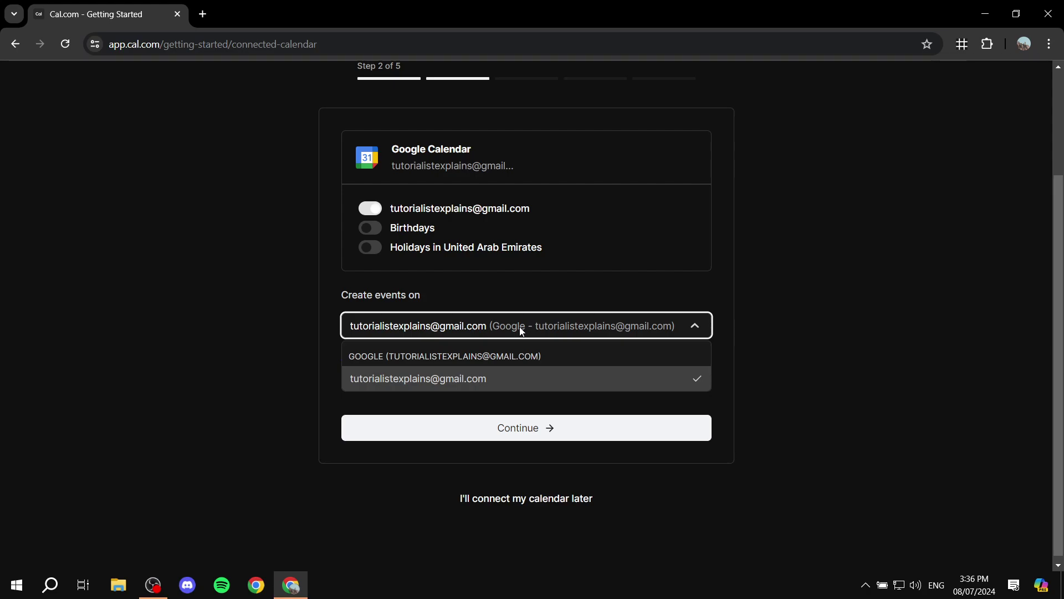
pyautogui.click(520, 327)
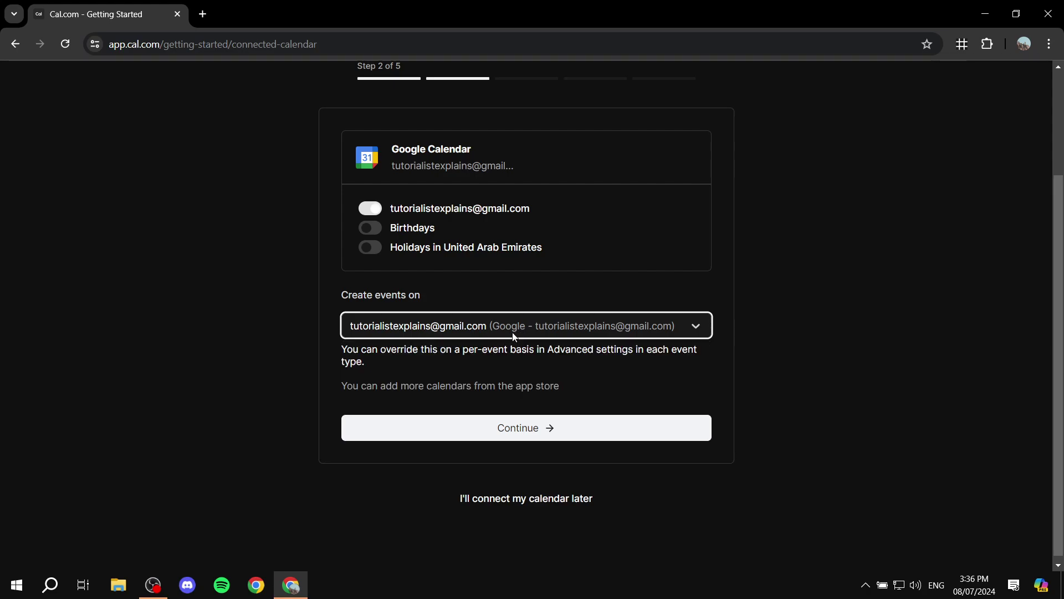
# Continue past the calendar setup and look through the video apps that can be connected.
pyautogui.click(536, 429)
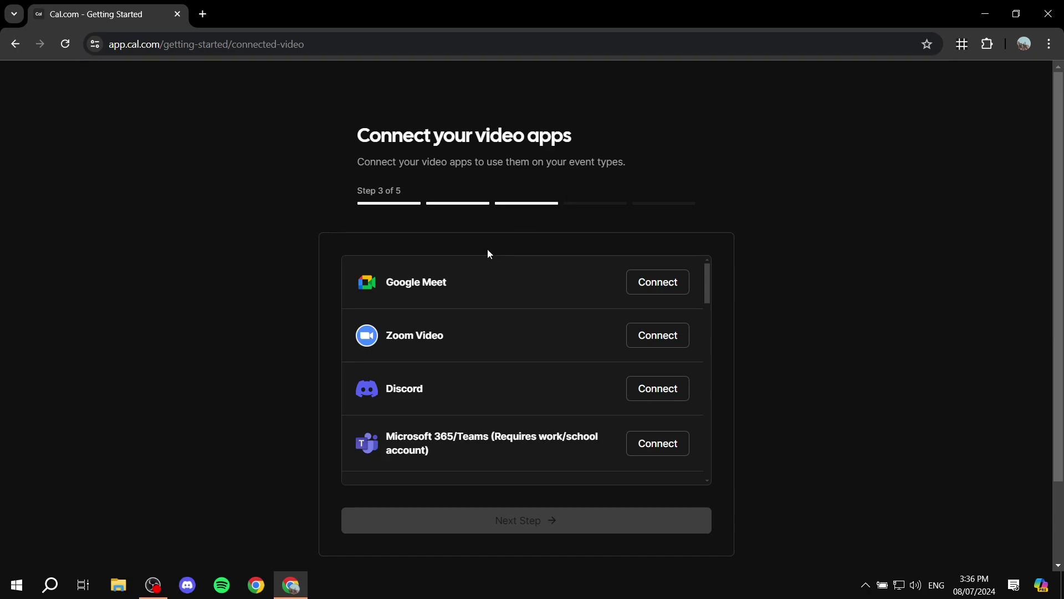
pyautogui.scroll(-9, 511, 339)
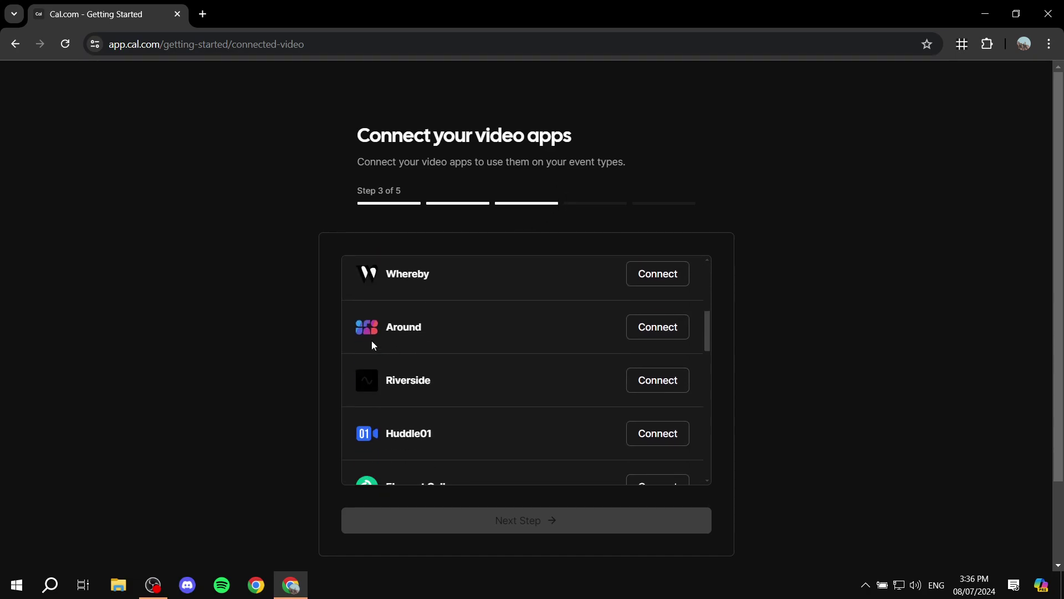
pyautogui.scroll(-3, 422, 394)
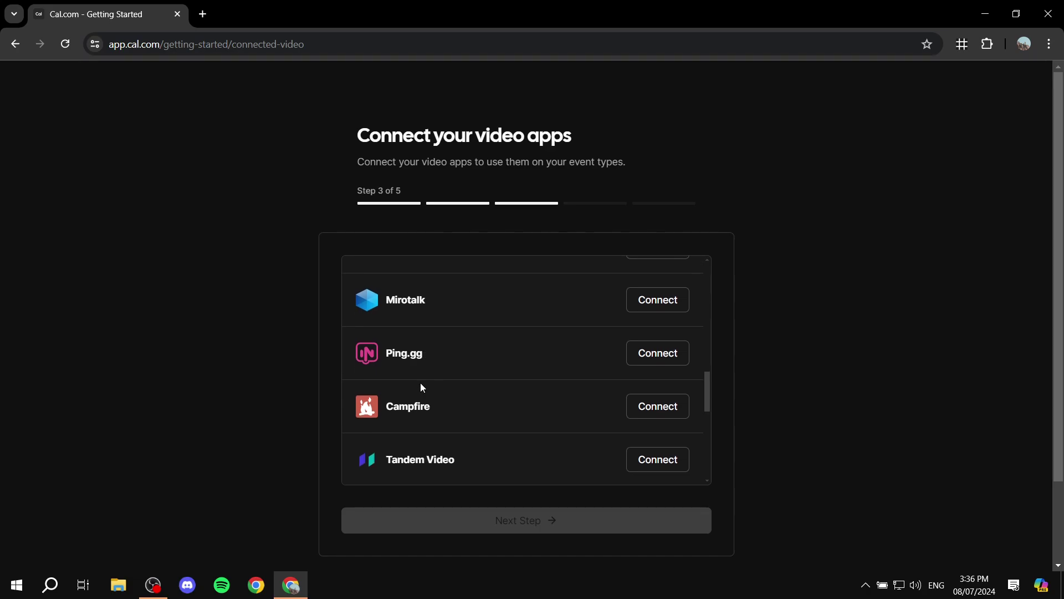
pyautogui.scroll(-5, 437, 385)
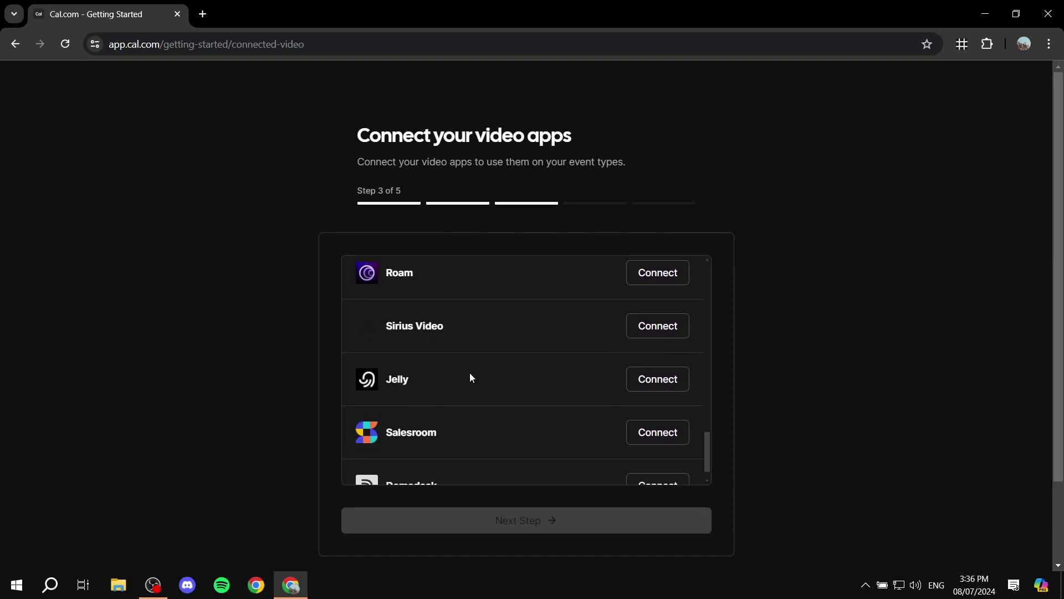
pyautogui.scroll(-1, 471, 378)
pyautogui.scroll(15, 471, 399)
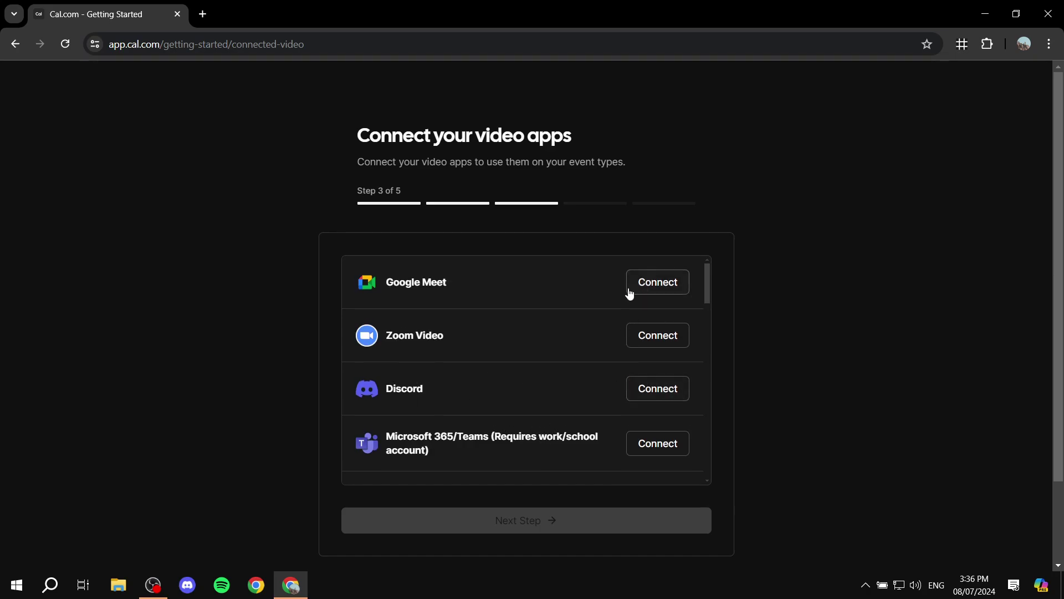
pyautogui.scroll(-1, 533, 463)
pyautogui.scroll(-2, 850, 416)
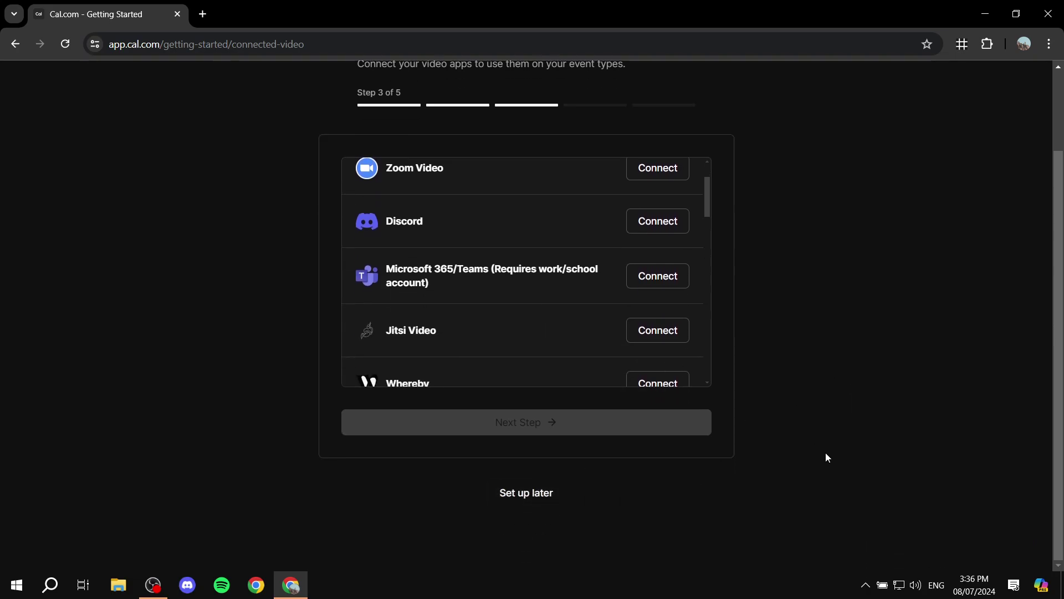
pyautogui.scroll(1, 826, 452)
pyautogui.scroll(1, 465, 315)
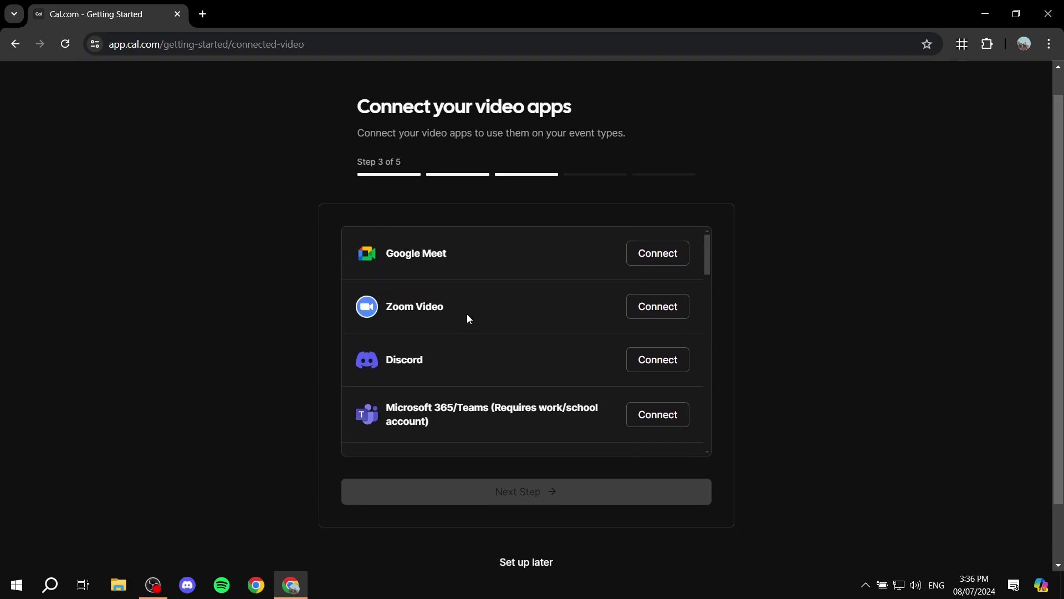
# Connect Google Meet as the video app and proceed to the availability setup.
pyautogui.click(647, 252)
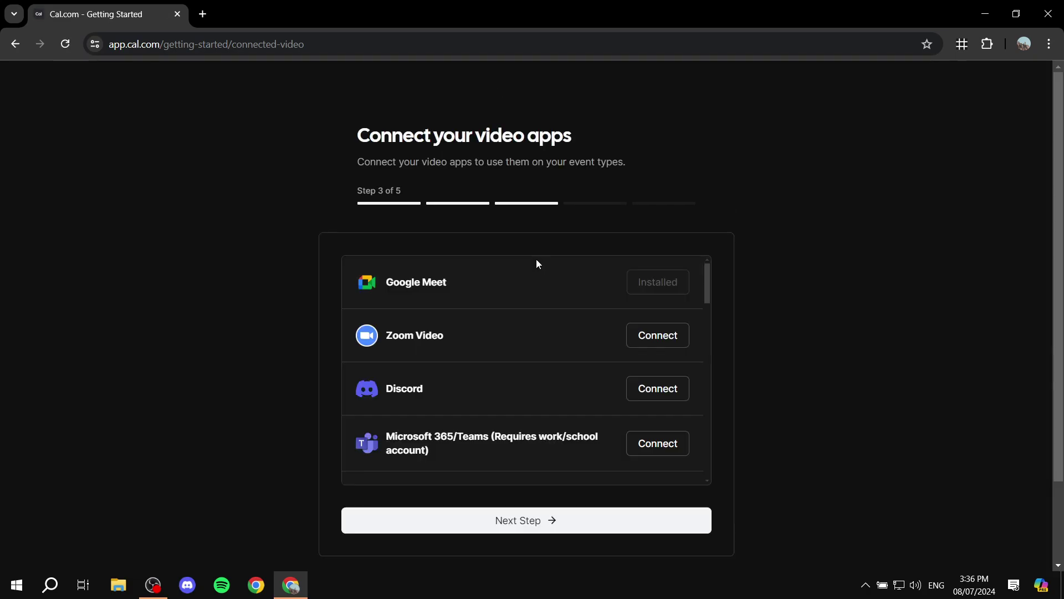
pyautogui.scroll(-1, 721, 438)
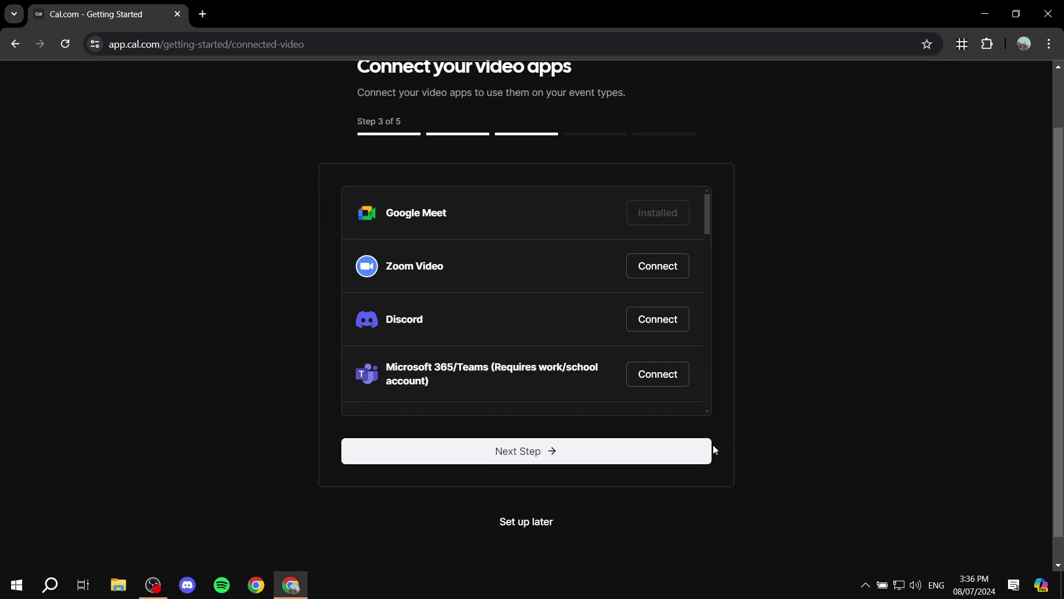
pyautogui.click(579, 451)
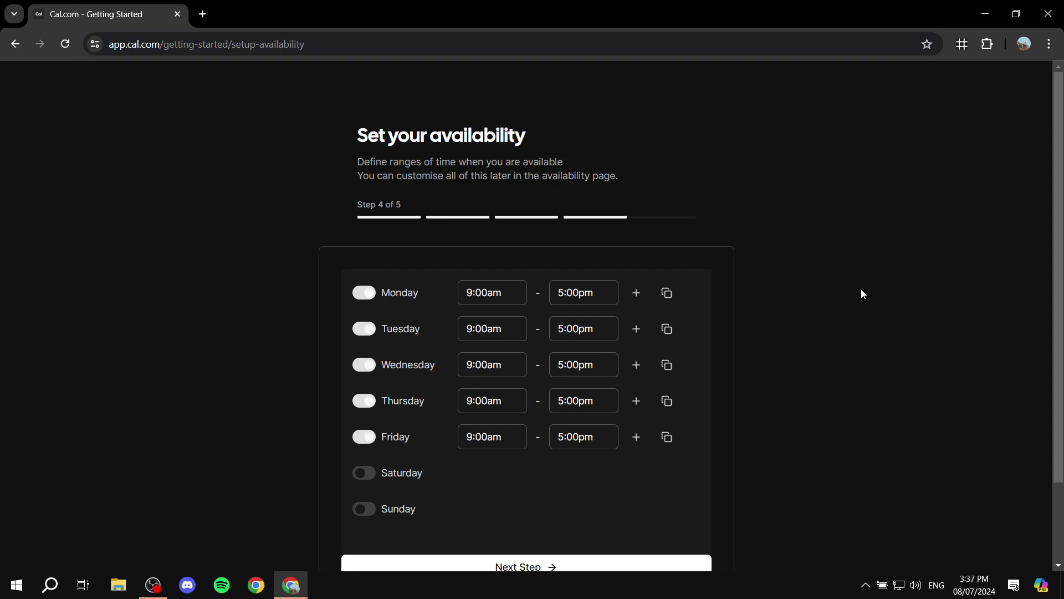
pyautogui.scroll(-1, 862, 293)
pyautogui.scroll(1, 847, 282)
pyautogui.moveTo(352, 137); pyautogui.dragTo(605, 129)
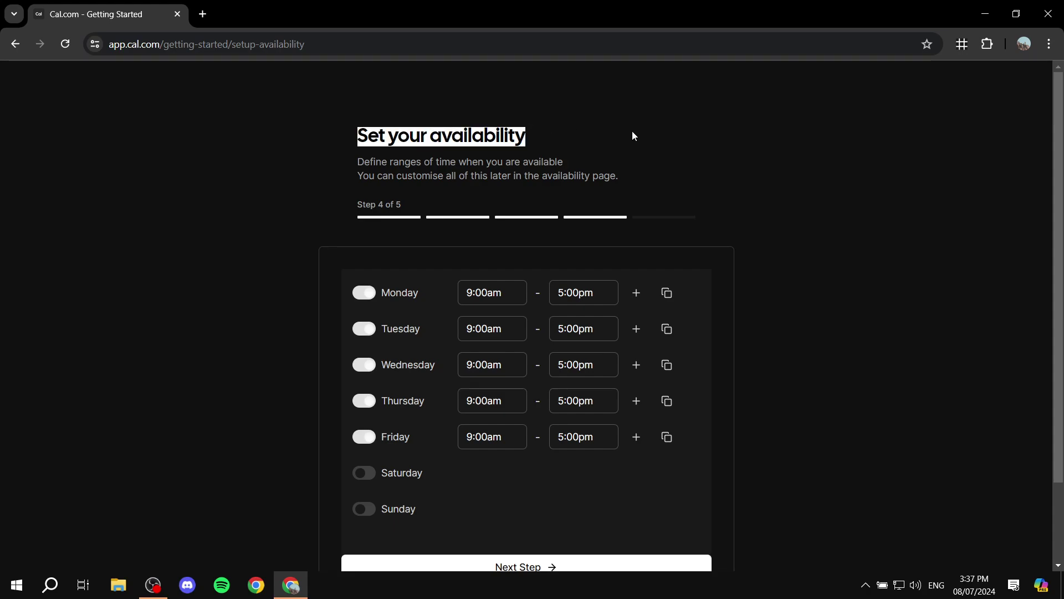
pyautogui.click(597, 135)
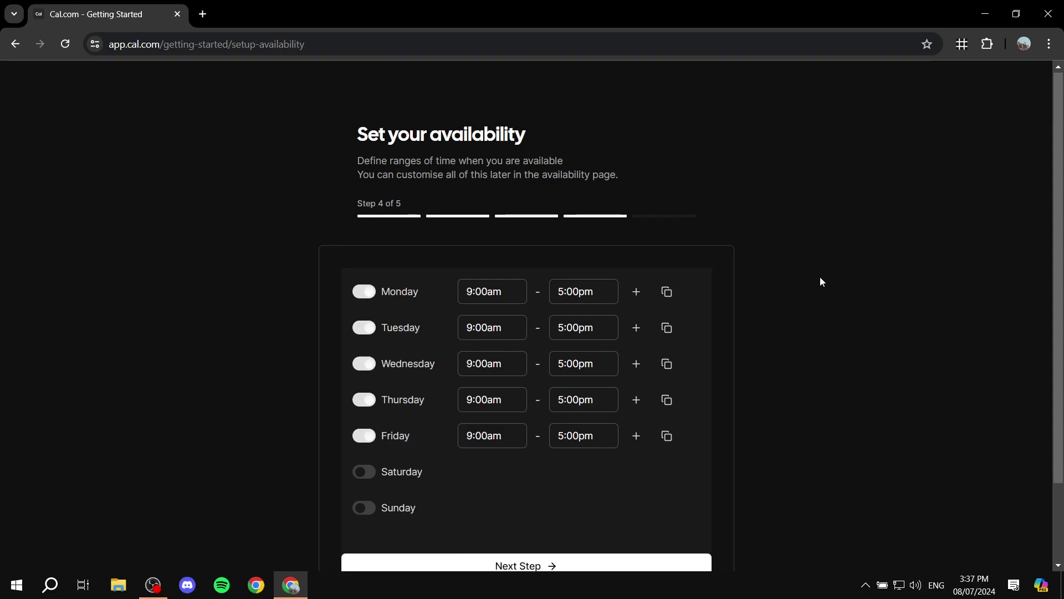
# Switch Monday's availability off and back on, then make Friday unavailable and Sunday available.
pyautogui.scroll(-1, 819, 277)
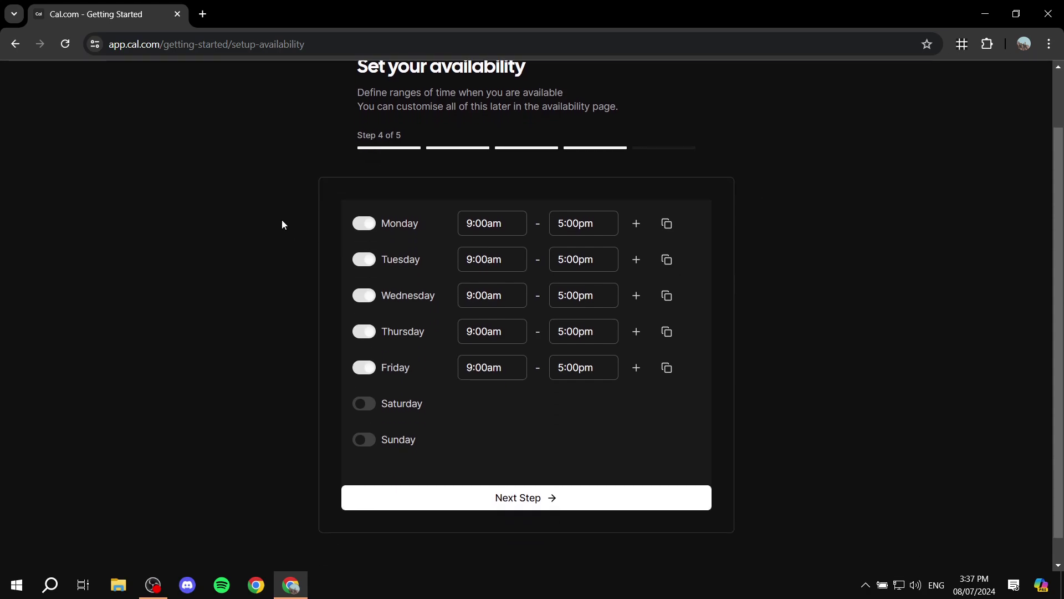
pyautogui.click(368, 226)
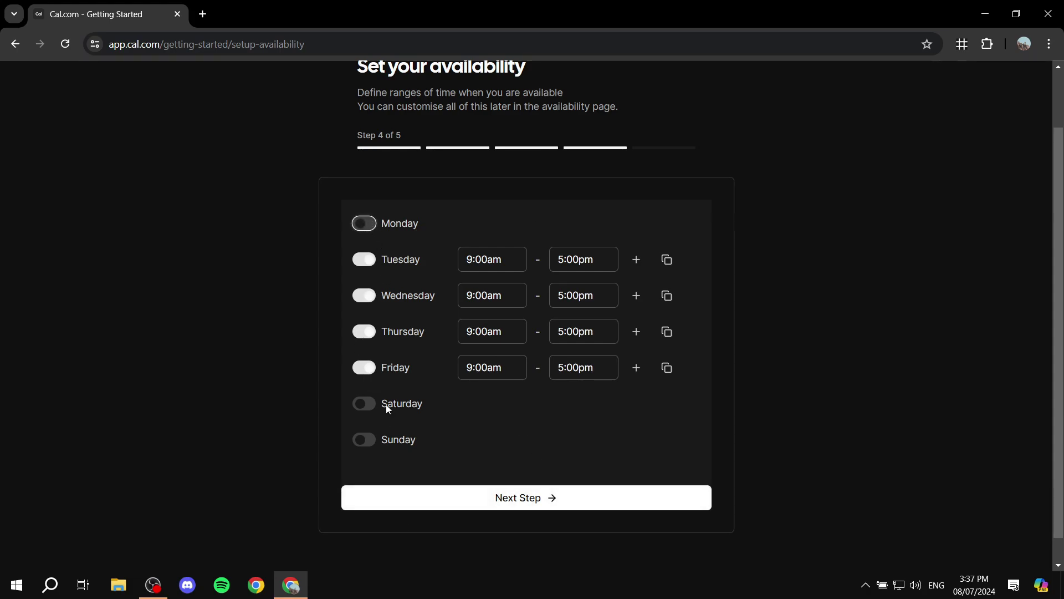
pyautogui.click(368, 232)
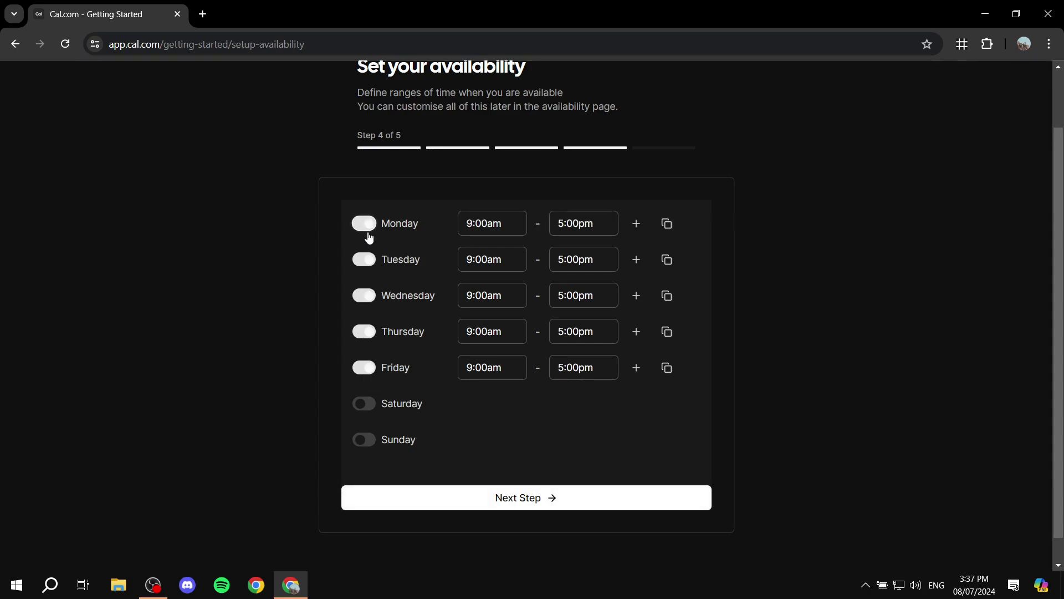
pyautogui.click(365, 371)
pyautogui.click(362, 439)
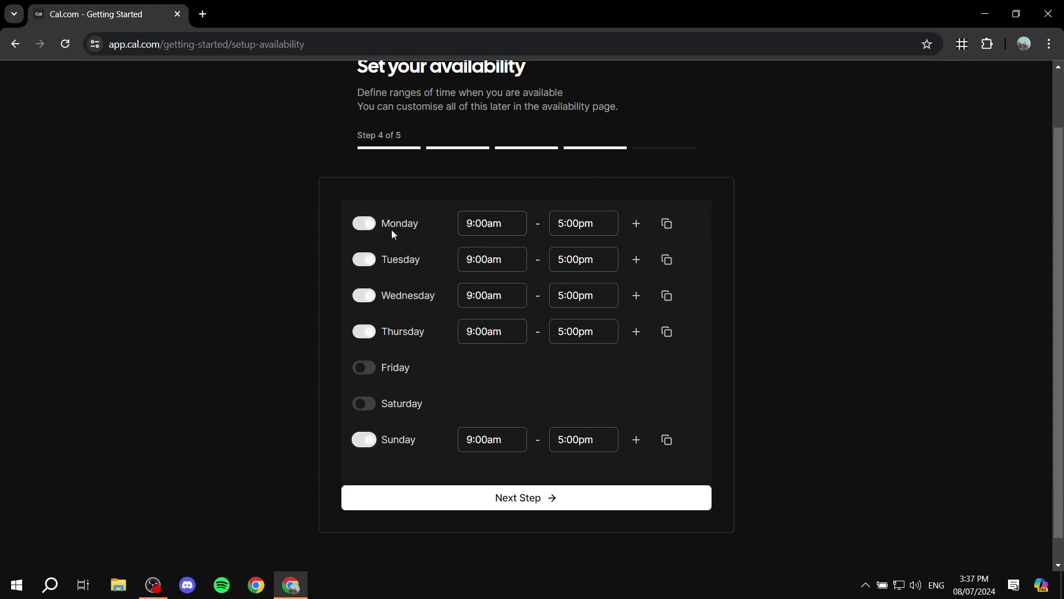
# Set Monday's availability start time to 11:00am.
pyautogui.click(500, 221)
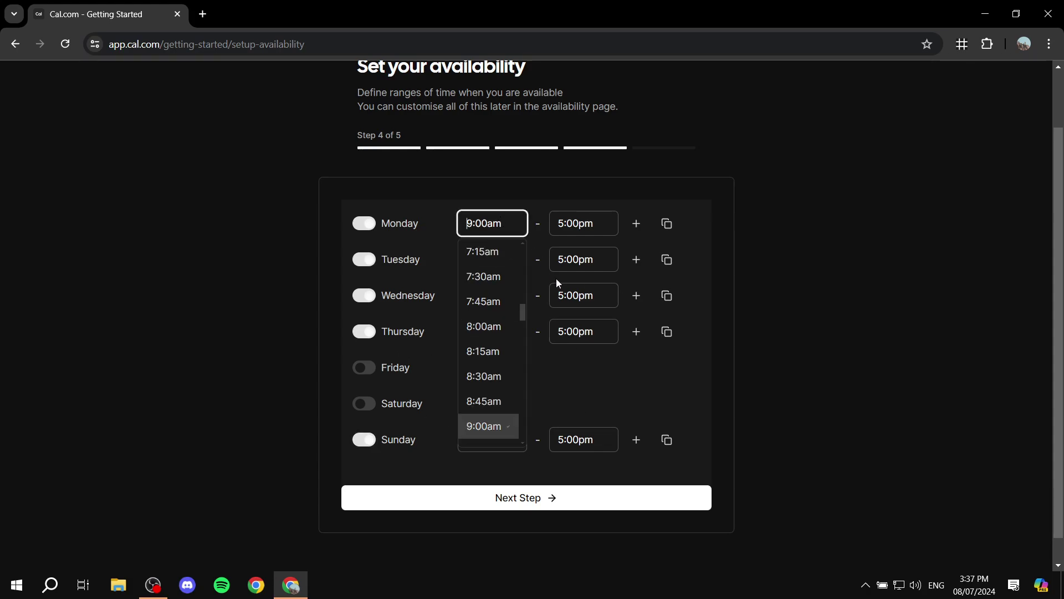
pyautogui.scroll(-1, 488, 348)
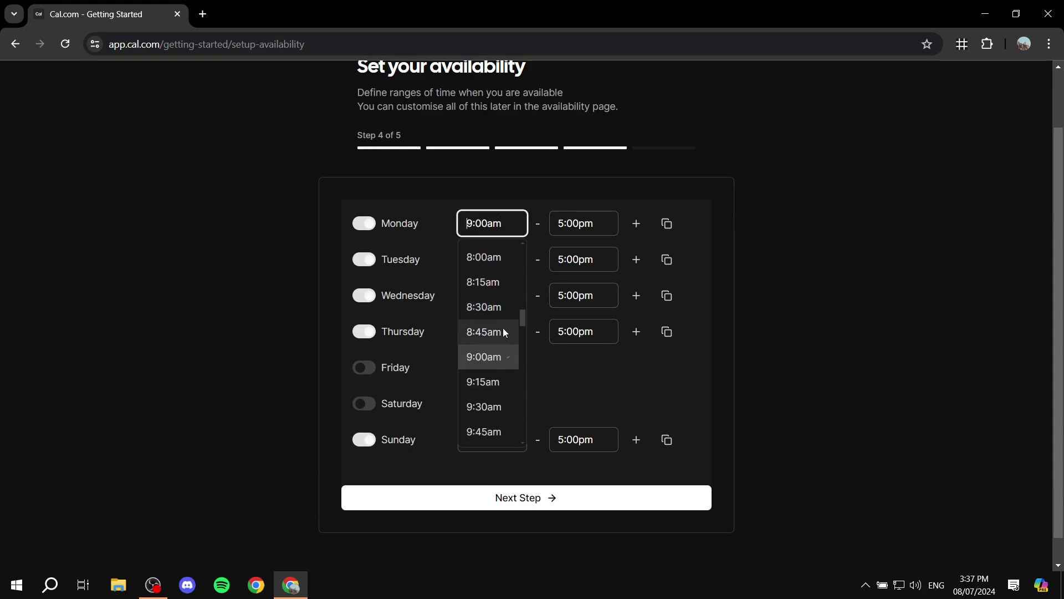
pyautogui.scroll(1, 502, 328)
pyautogui.scroll(-3, 488, 316)
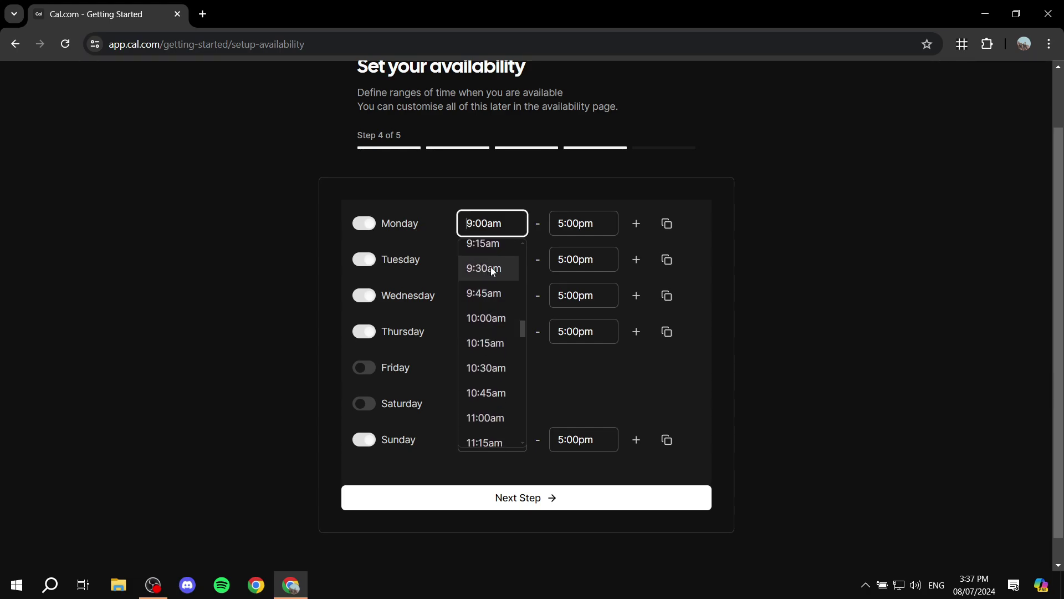
pyautogui.scroll(1, 483, 267)
pyautogui.scroll(-1, 487, 327)
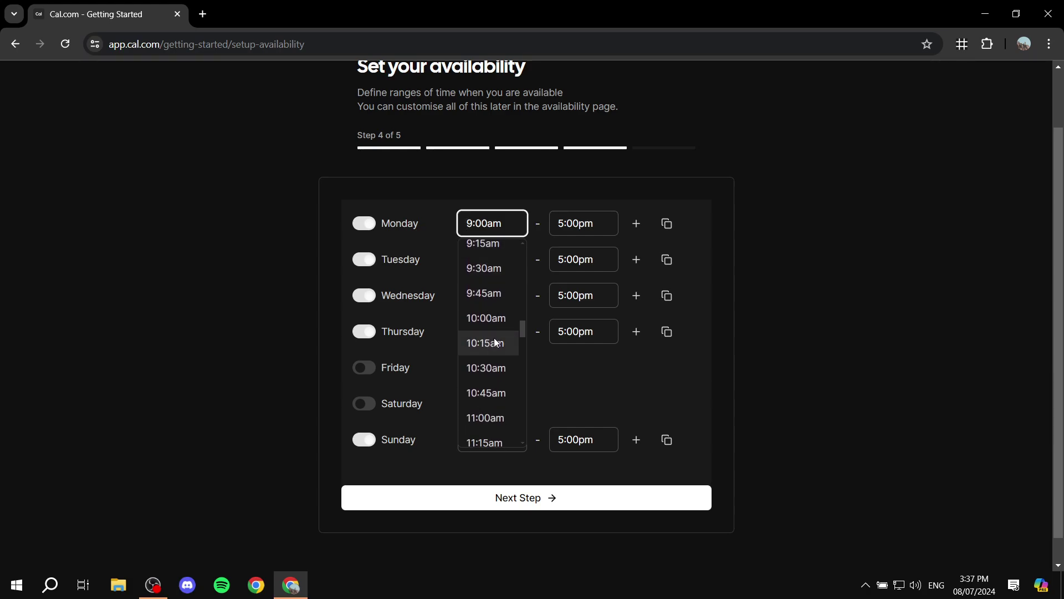
pyautogui.scroll(-1, 492, 339)
pyautogui.click(490, 348)
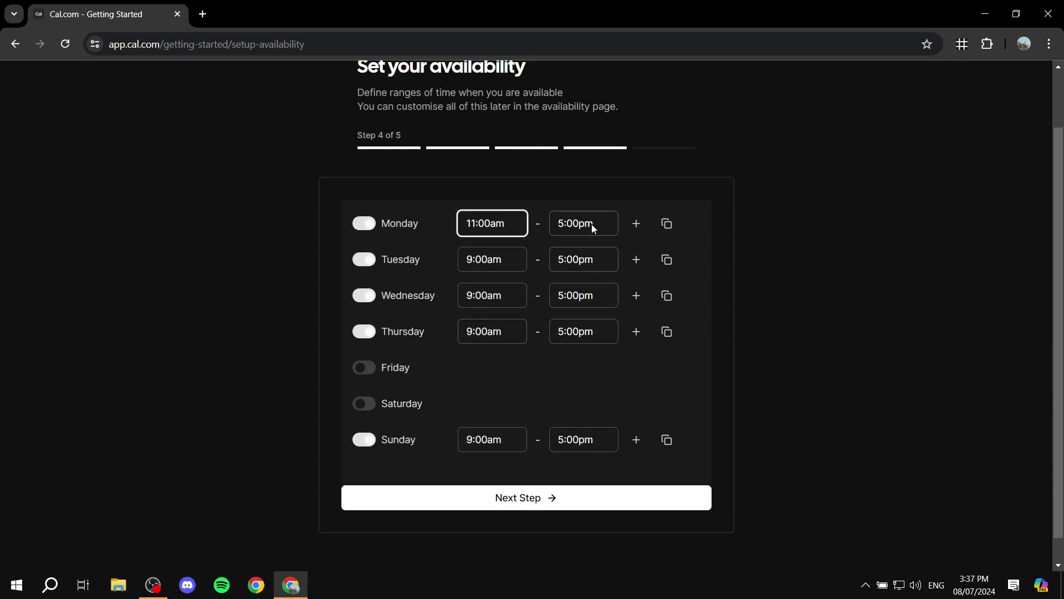
# Set Monday's availability end time to 4:30pm.
pyautogui.click(591, 226)
pyautogui.scroll(-2, 581, 372)
pyautogui.scroll(-5, 584, 366)
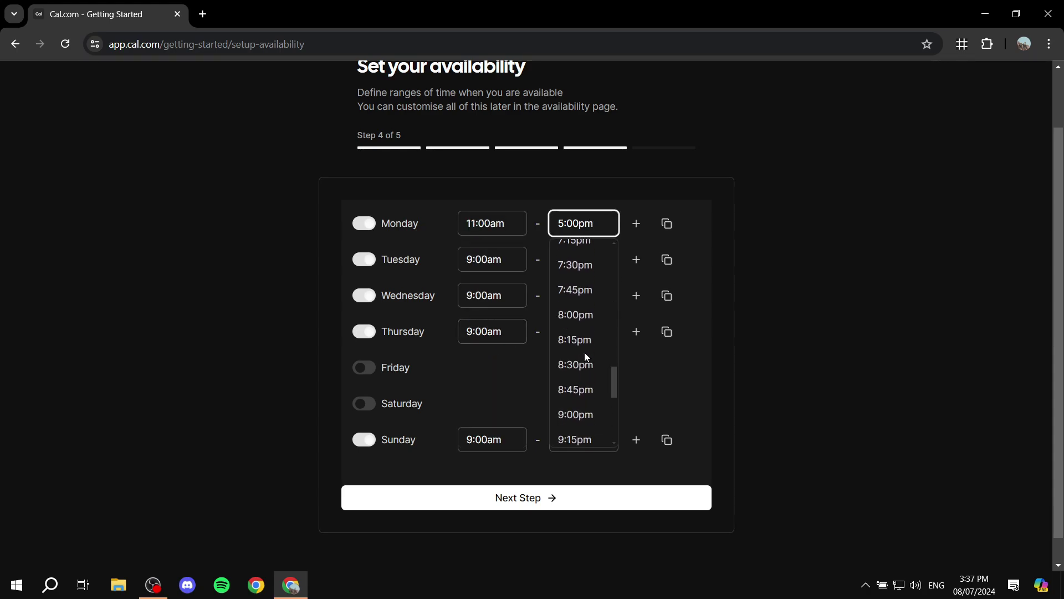
pyautogui.scroll(6, 585, 350)
pyautogui.scroll(1, 585, 339)
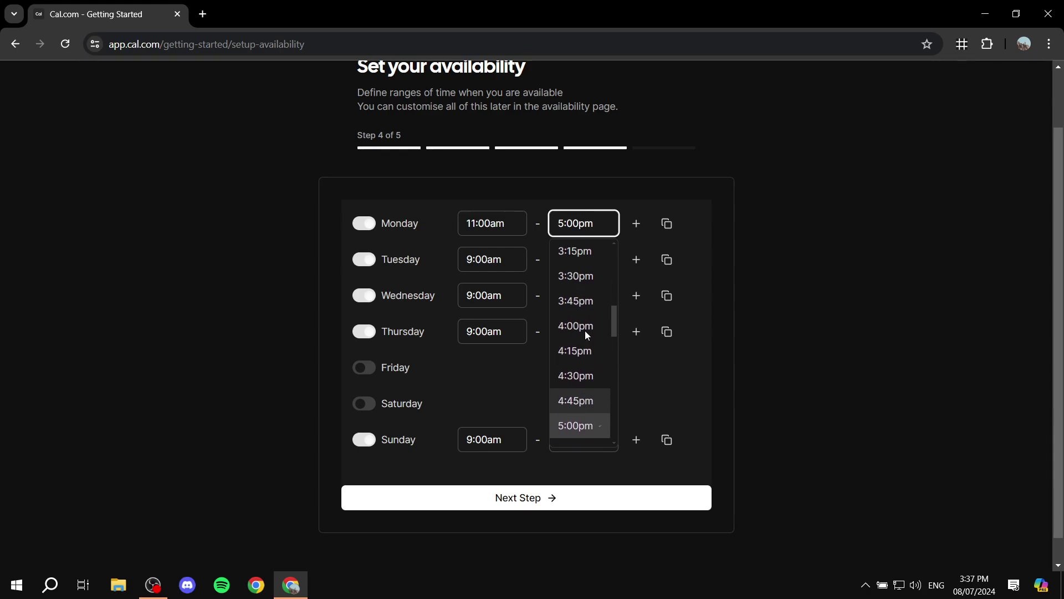
pyautogui.click(587, 376)
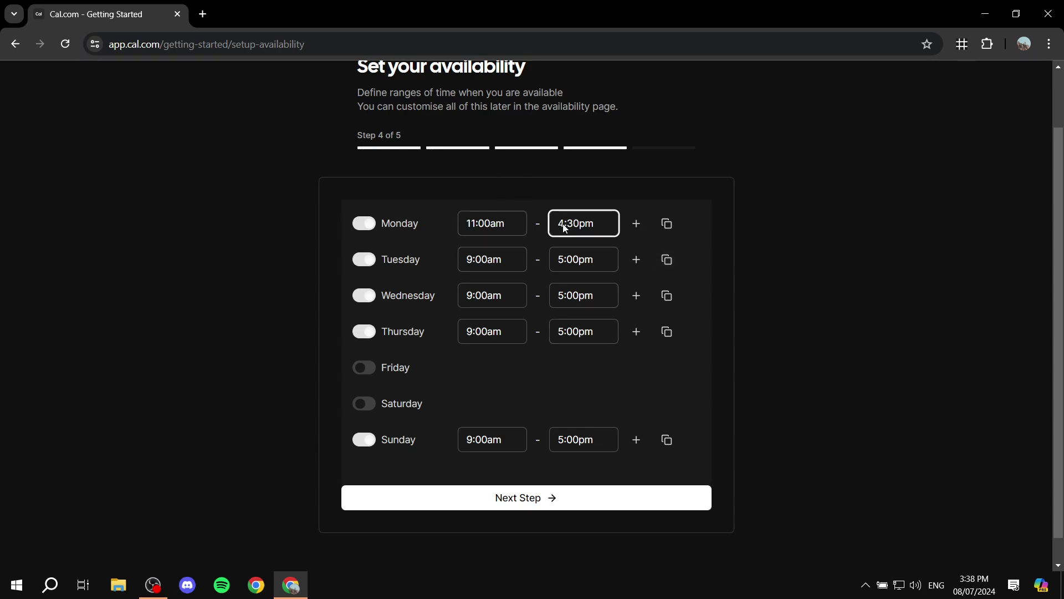
# Copy Monday's times to all days of the week, and make Friday and Saturday unavailable.
pyautogui.click(668, 226)
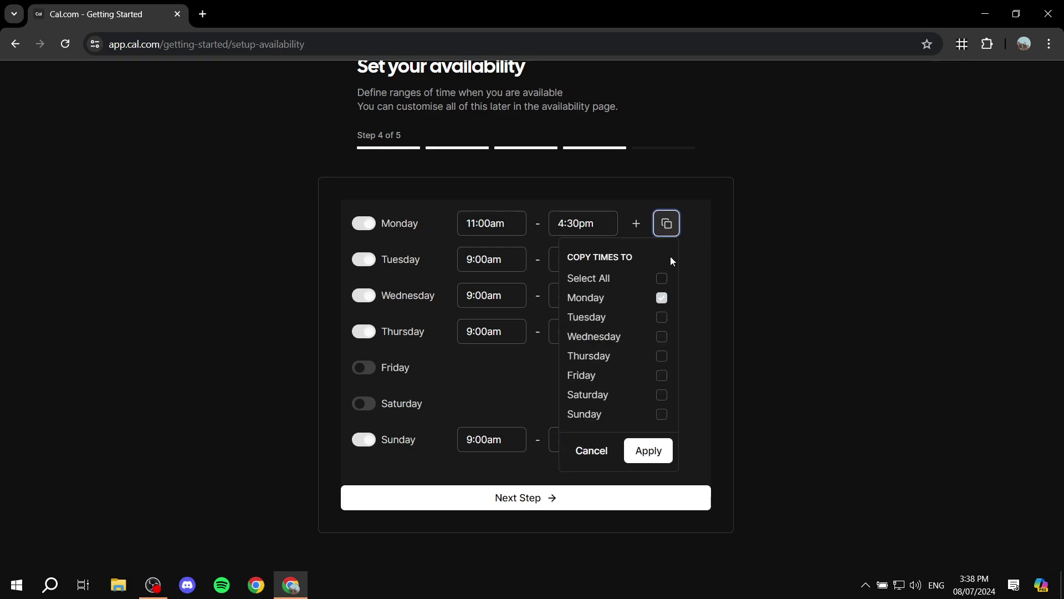
pyautogui.click(661, 279)
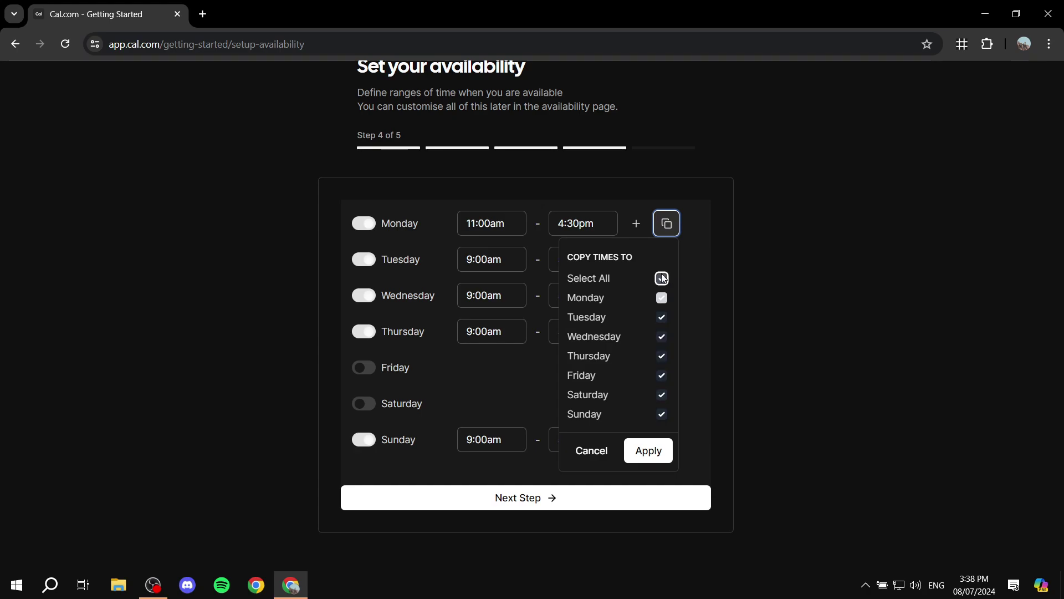
pyautogui.click(651, 449)
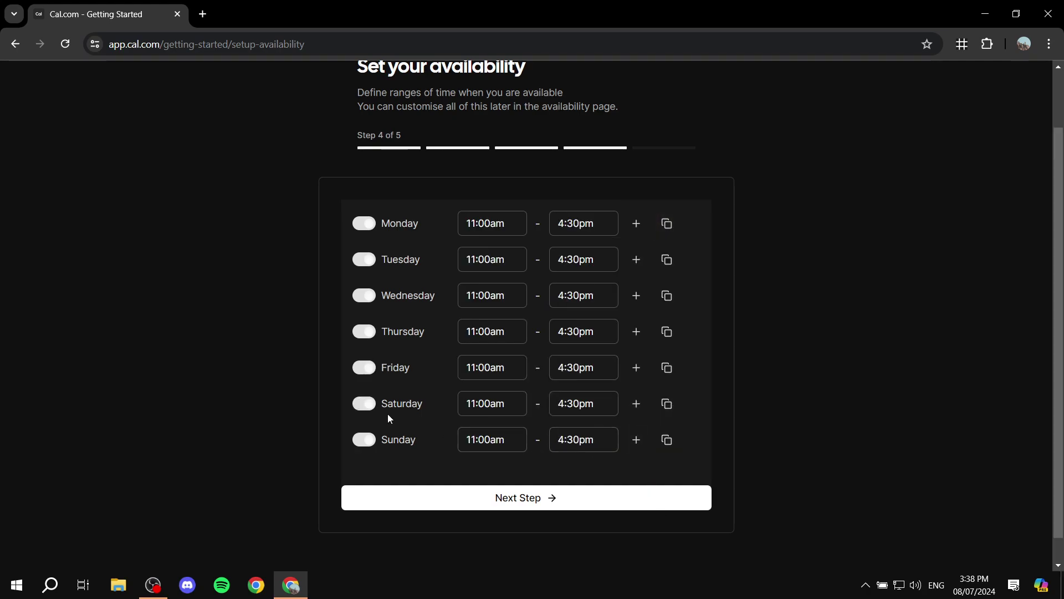
pyautogui.click(366, 367)
pyautogui.click(363, 404)
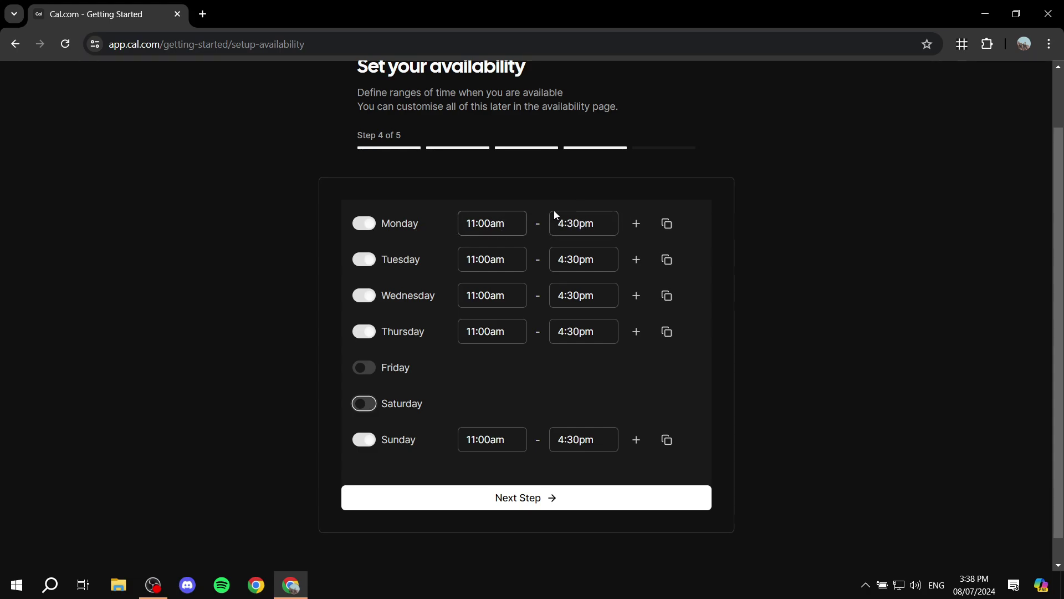
# Add a second time range to Monday and set its start time to 8:30pm.
pyautogui.click(637, 227)
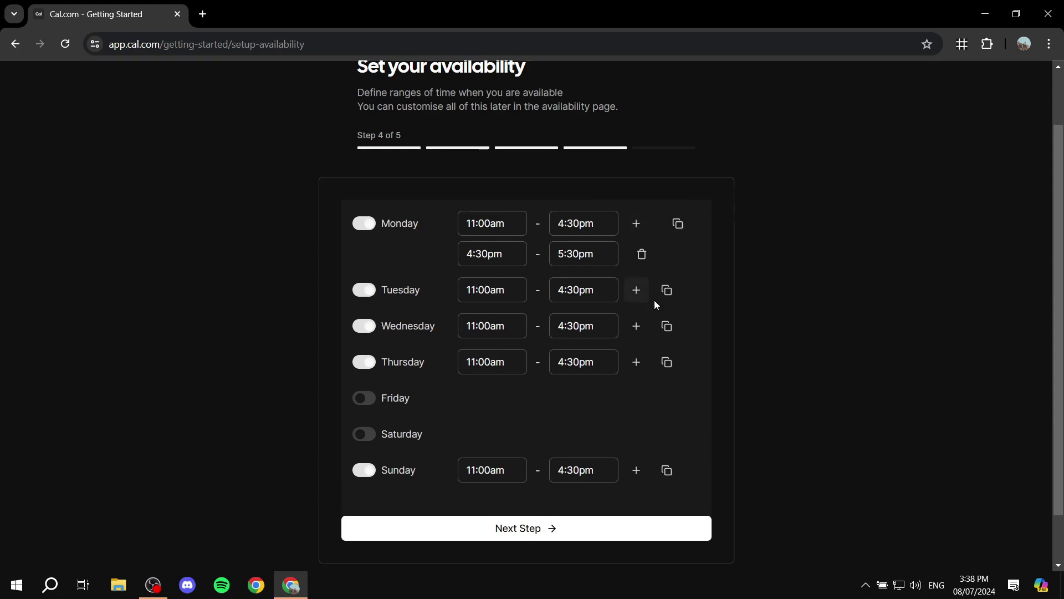
pyautogui.click(515, 255)
pyautogui.scroll(-5, 493, 395)
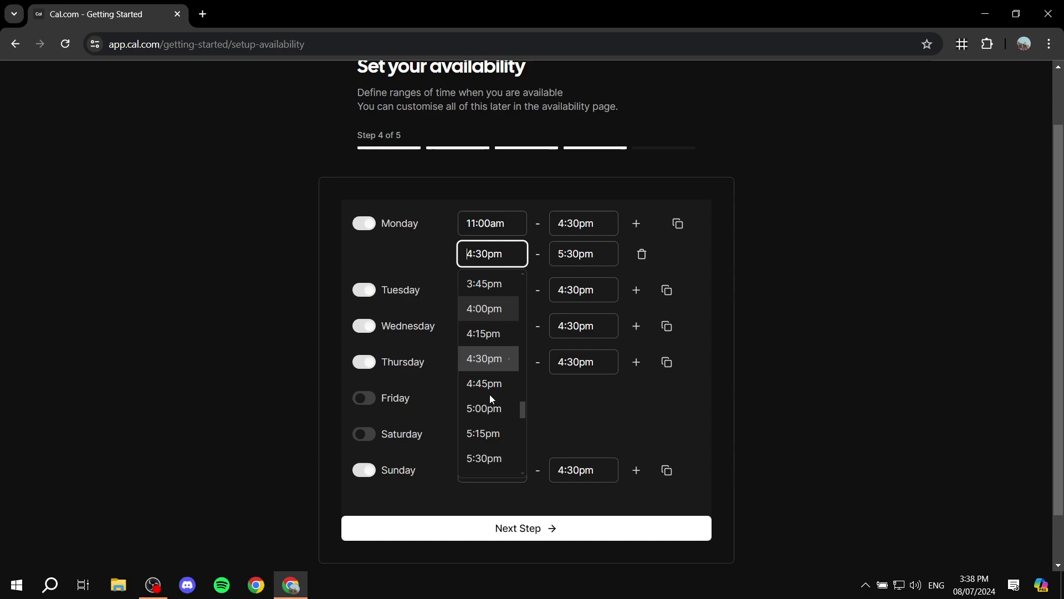
pyautogui.scroll(-5, 491, 388)
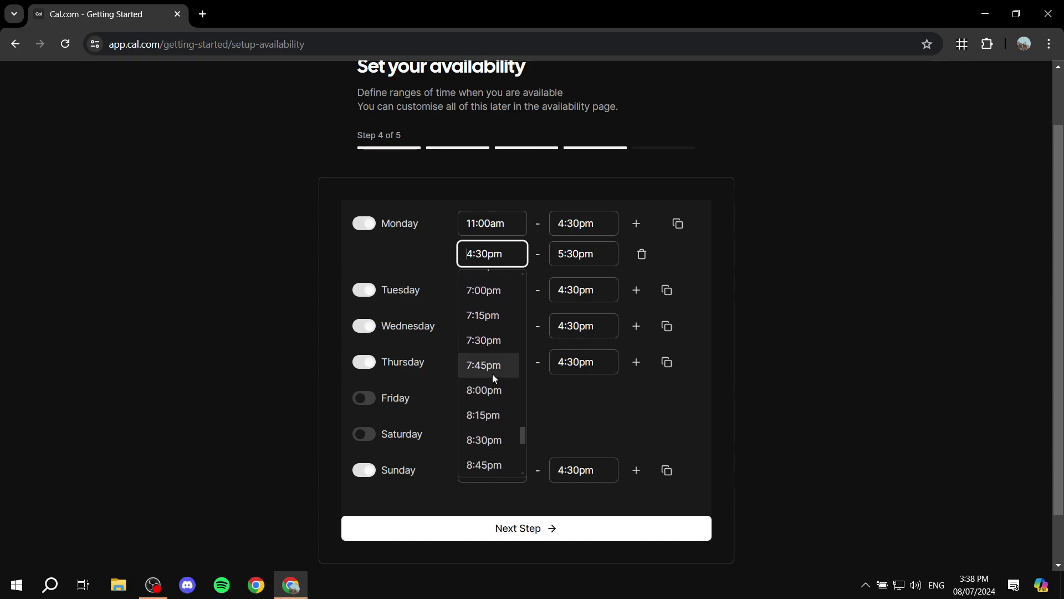
pyautogui.click(484, 301)
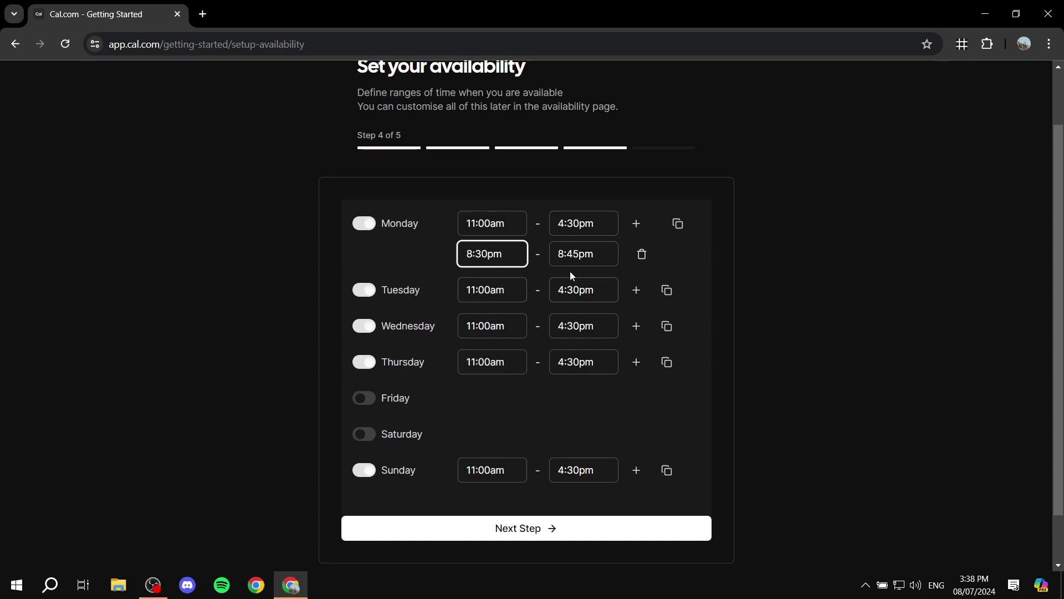
# Set the end time of Monday's second time range to 11:45pm.
pyautogui.click(588, 254)
pyautogui.scroll(-1, 581, 341)
pyautogui.scroll(-1, 582, 344)
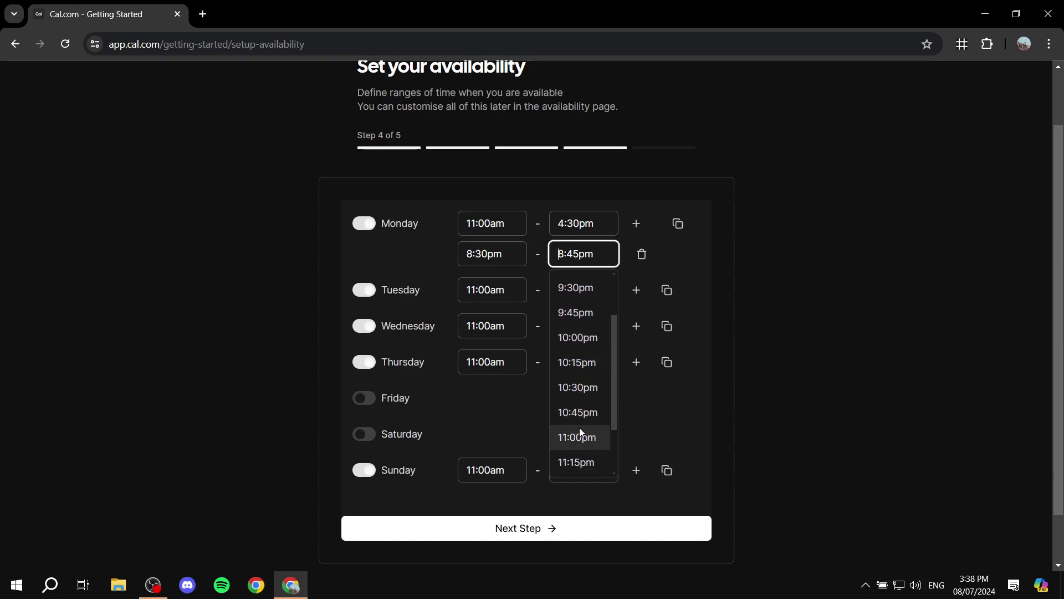
pyautogui.scroll(-2, 587, 410)
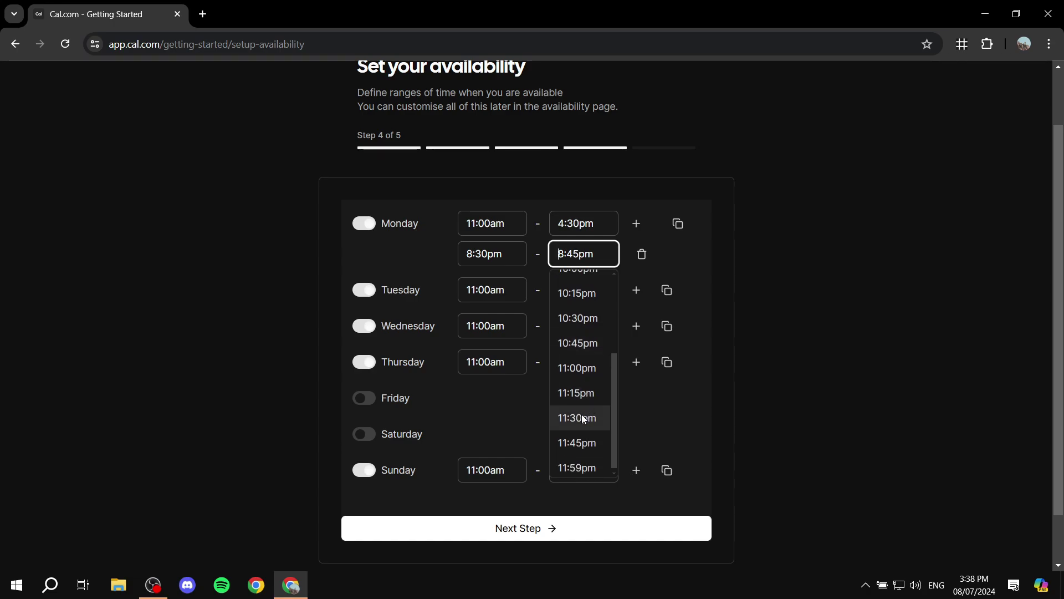
pyautogui.scroll(-1, 579, 419)
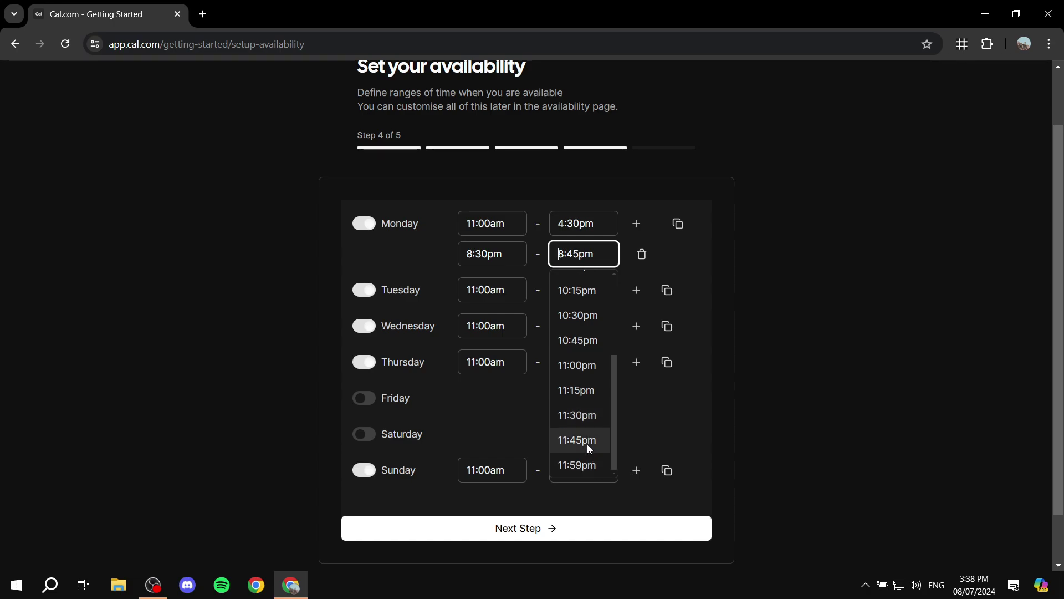
pyautogui.scroll(1, 595, 383)
pyautogui.scroll(2, 594, 380)
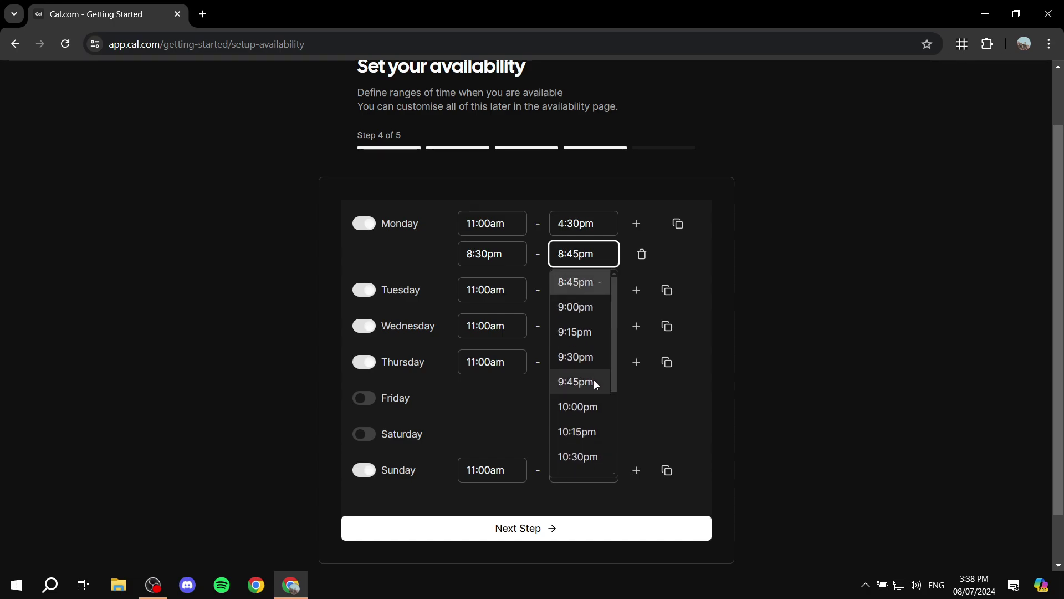
pyautogui.scroll(-2, 588, 327)
pyautogui.scroll(-1, 588, 333)
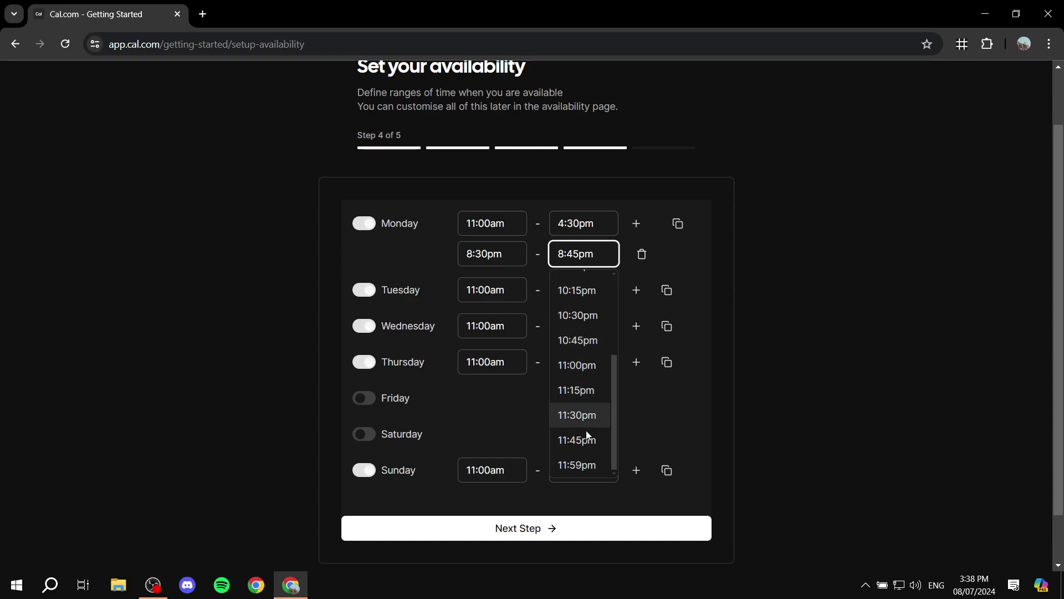
pyautogui.click(586, 444)
pyautogui.click(744, 271)
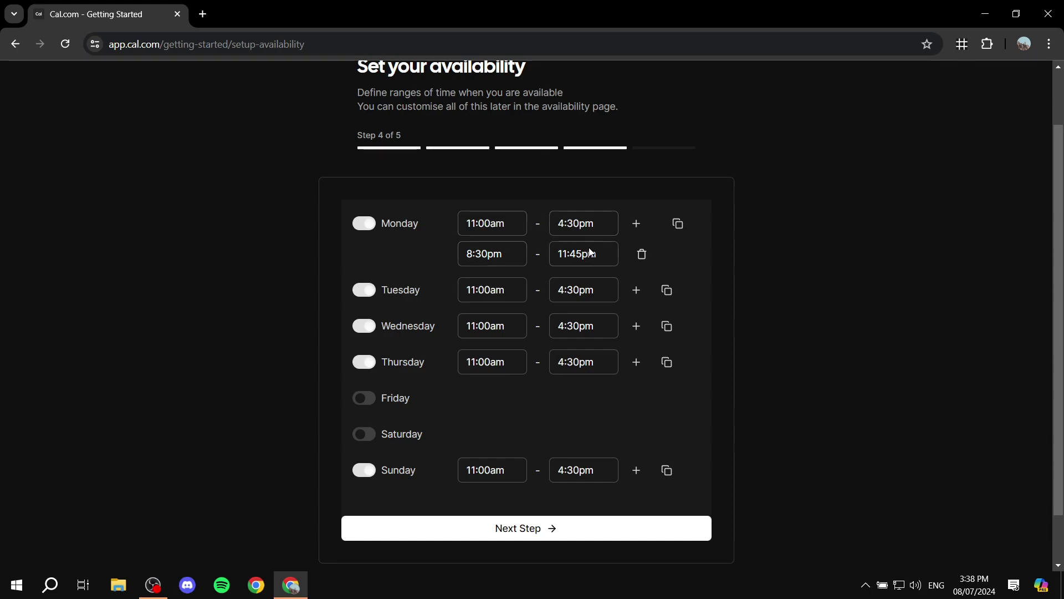
# Copy both of Monday's time ranges to all days of the week, and make Friday and Saturday unavailable again.
pyautogui.click(678, 224)
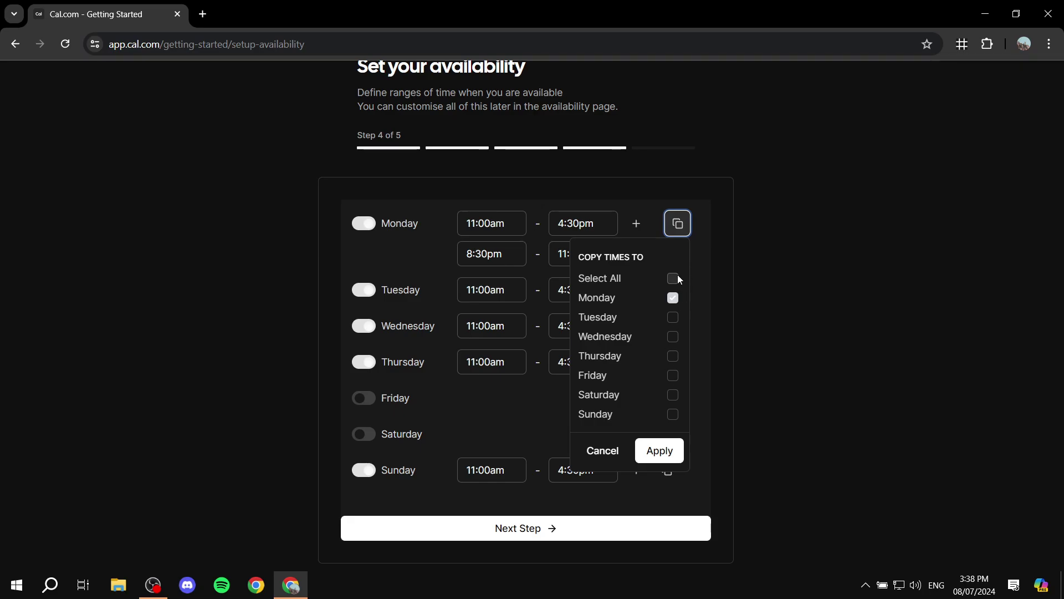
pyautogui.click(673, 279)
pyautogui.click(664, 448)
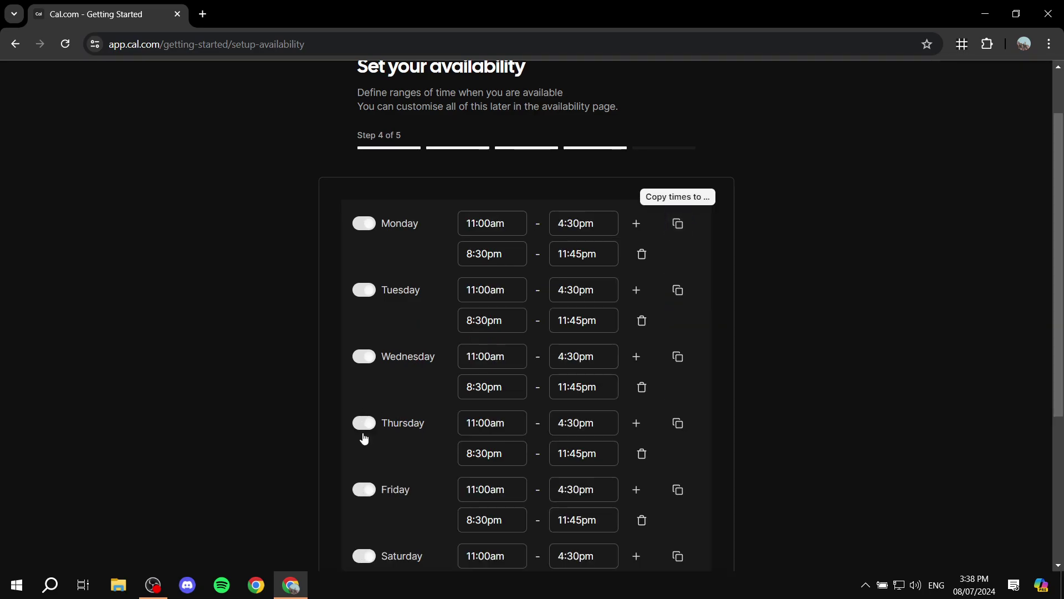
pyautogui.scroll(-4, 381, 465)
pyautogui.click(365, 283)
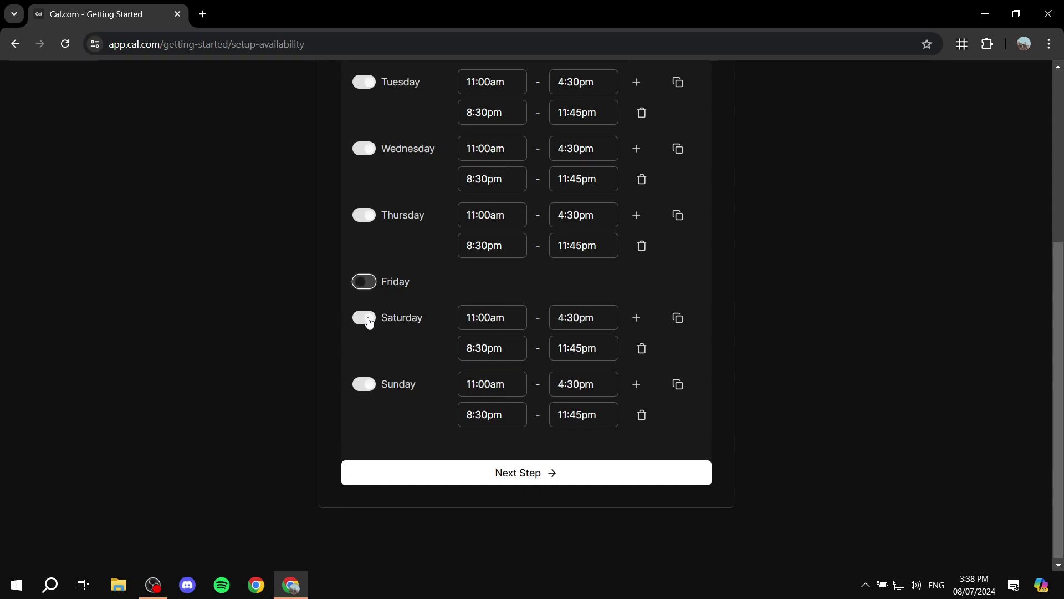
pyautogui.click(365, 316)
pyautogui.scroll(3, 527, 278)
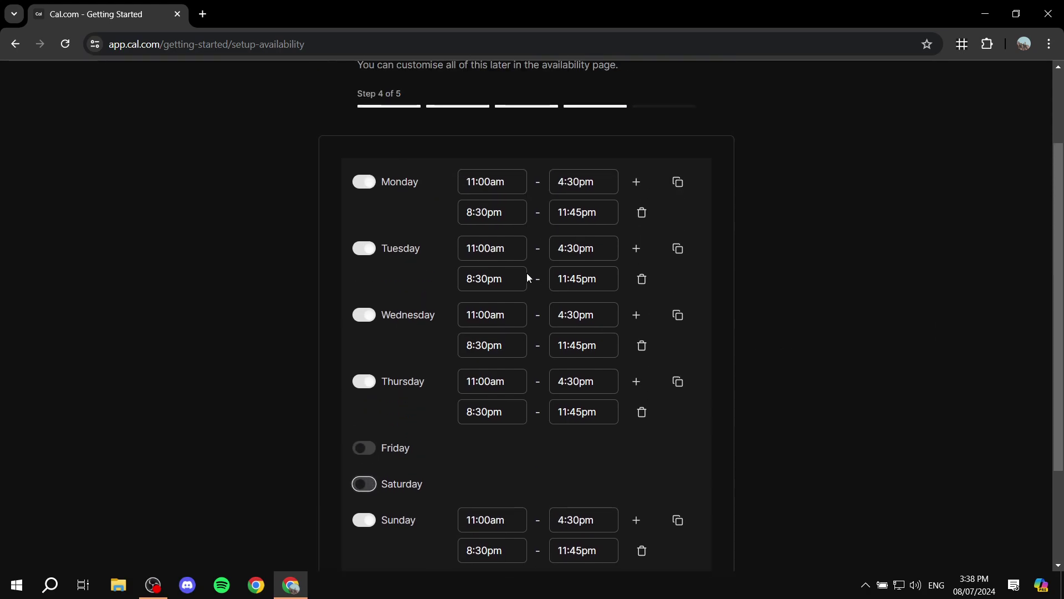
pyautogui.scroll(2, 589, 229)
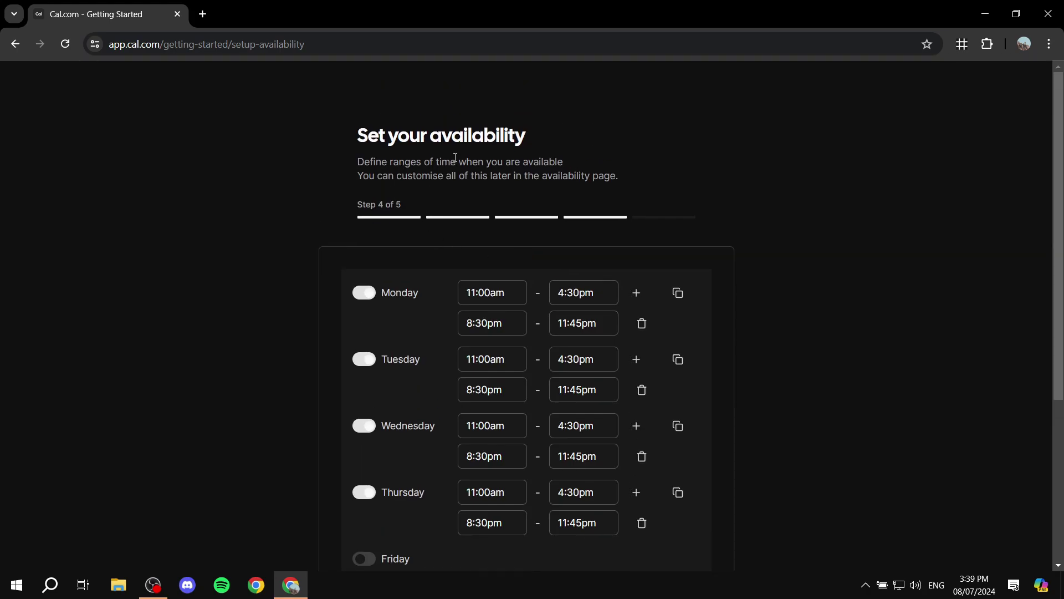
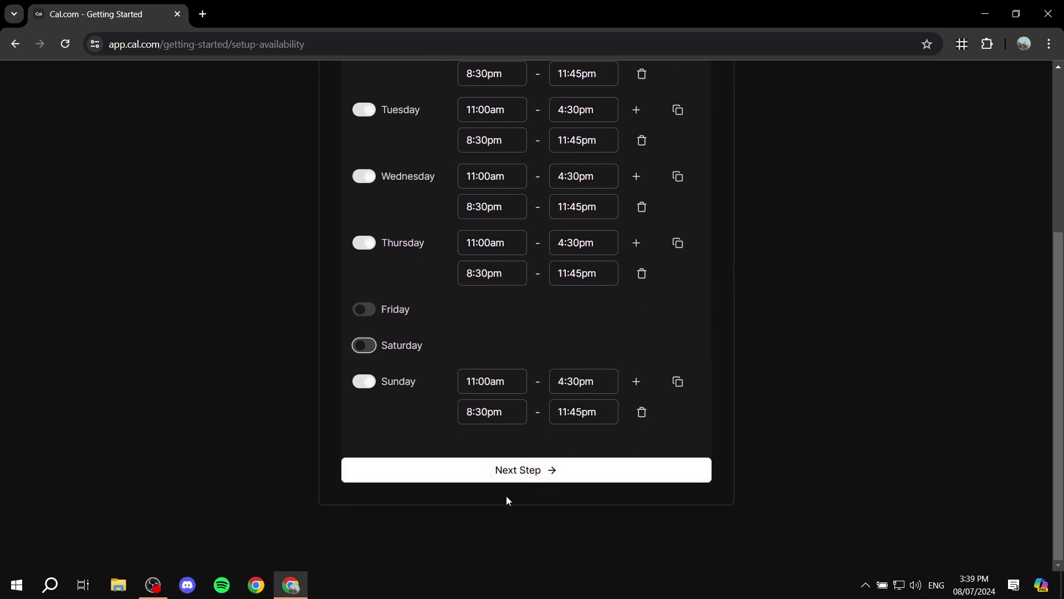
# Continue to the profile step, enter "Test" as the About text, and finish the getting-started setup.
pyautogui.click(500, 470)
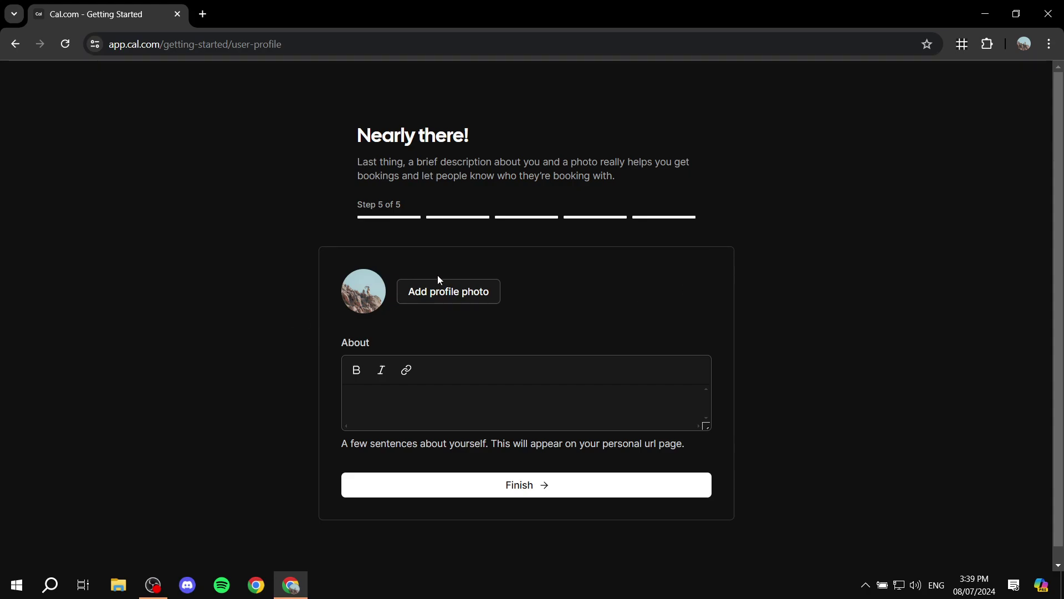
pyautogui.click(525, 412)
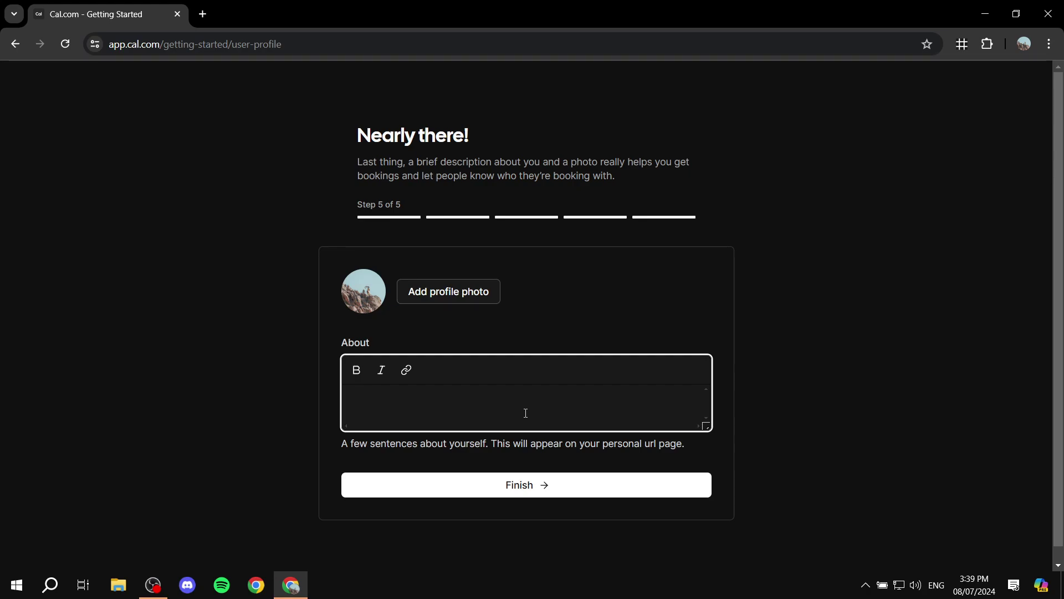
pyautogui.write('Test')
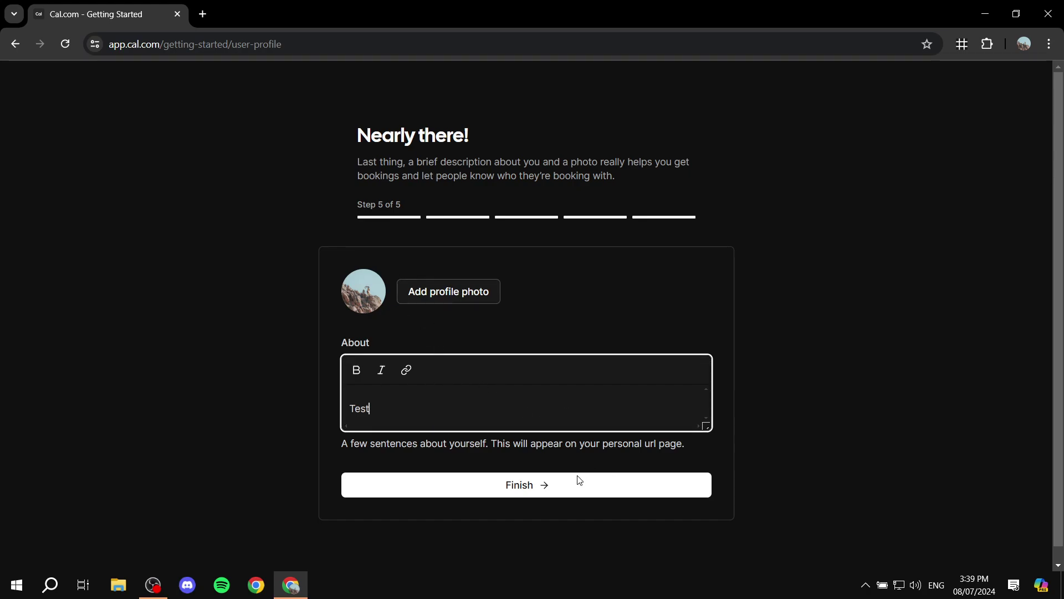
pyautogui.click(554, 487)
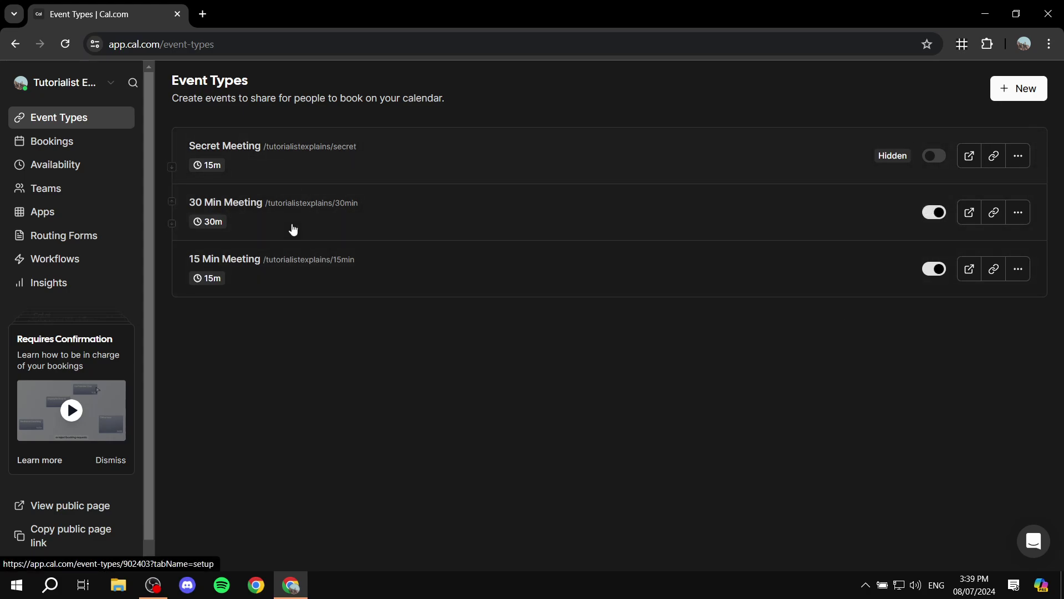
# Delete the 15 Min Meeting event type and confirm the deletion.
pyautogui.click(1020, 152)
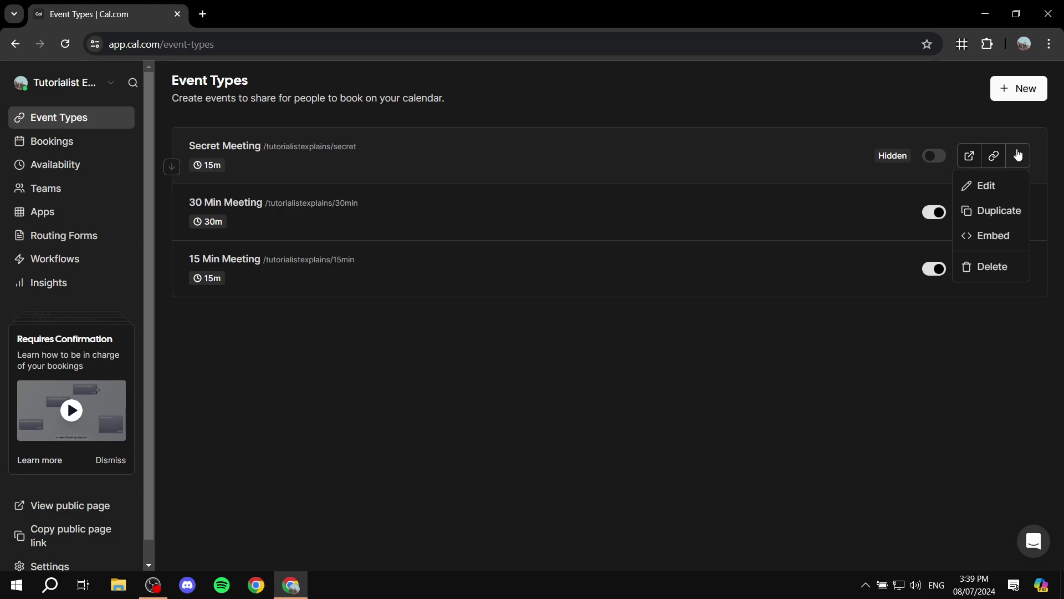
pyautogui.click(1020, 152)
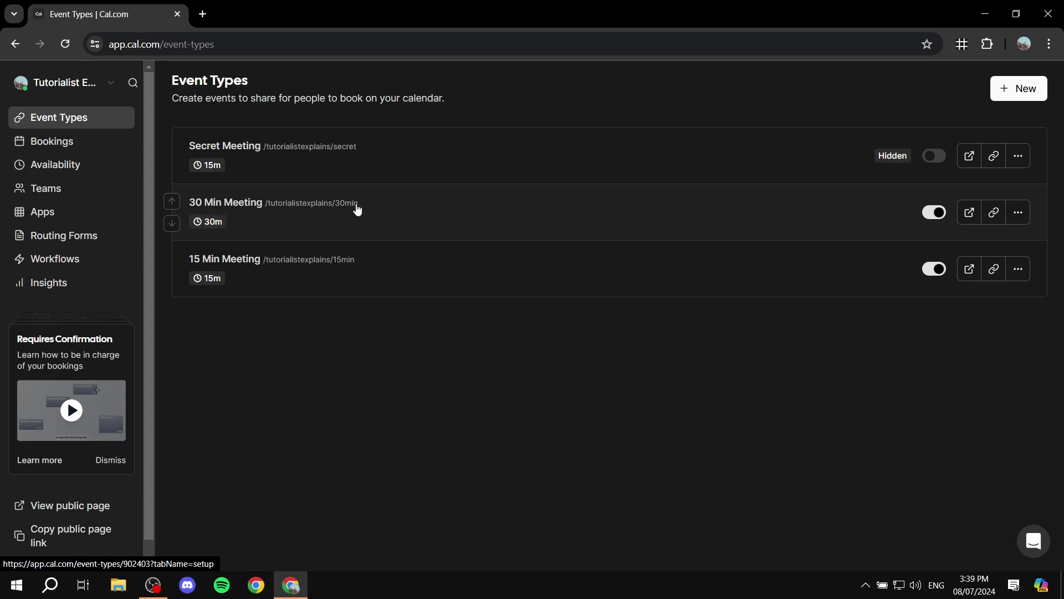
pyautogui.click(1018, 270)
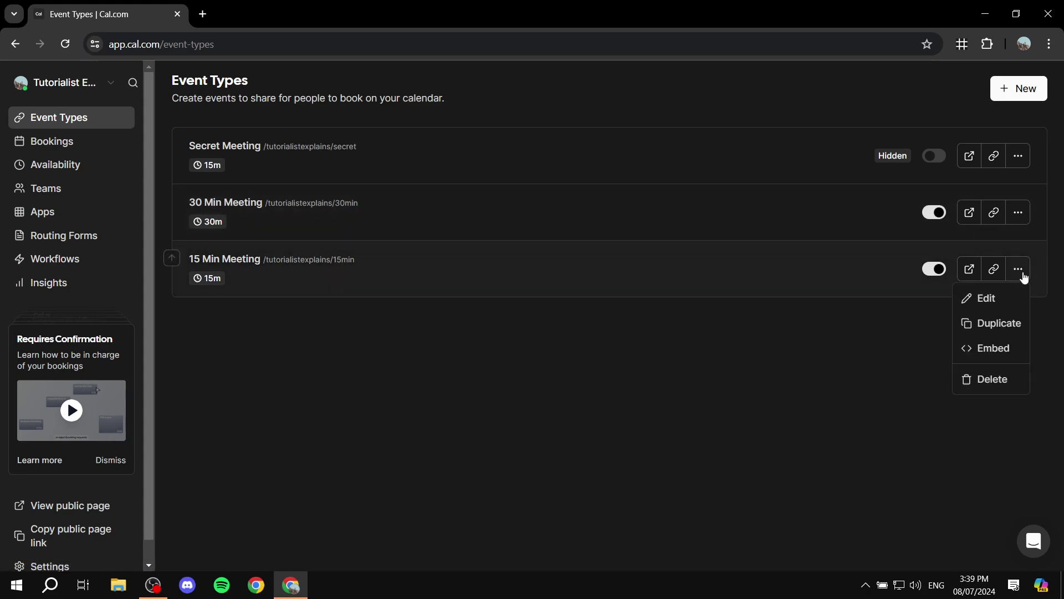
pyautogui.click(979, 377)
pyautogui.click(665, 361)
# Delete the 30 Min Meeting and Secret Meeting event types, confirming each deletion.
pyautogui.click(1018, 216)
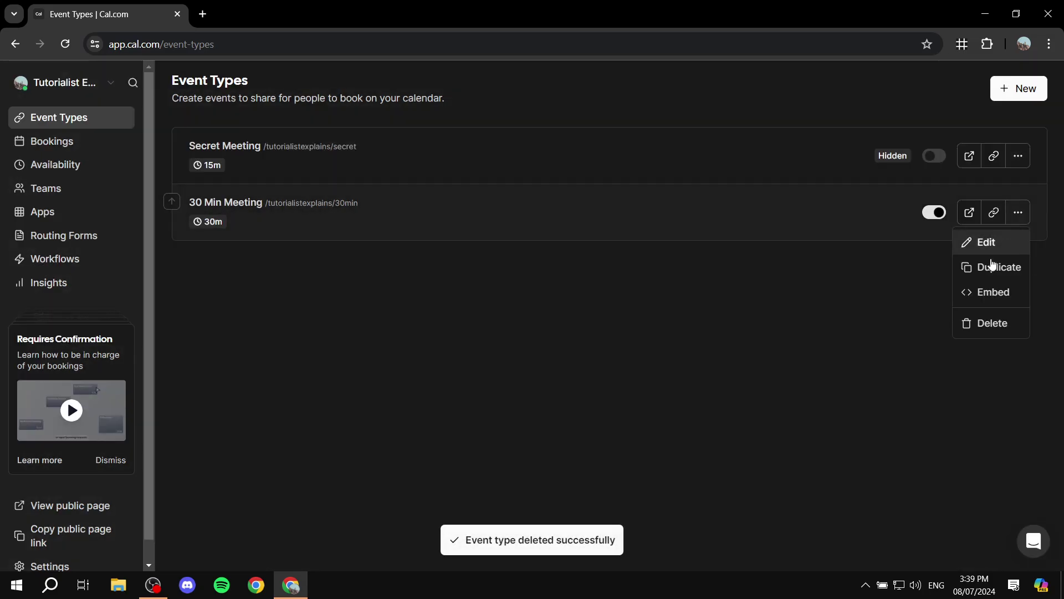
pyautogui.click(970, 323)
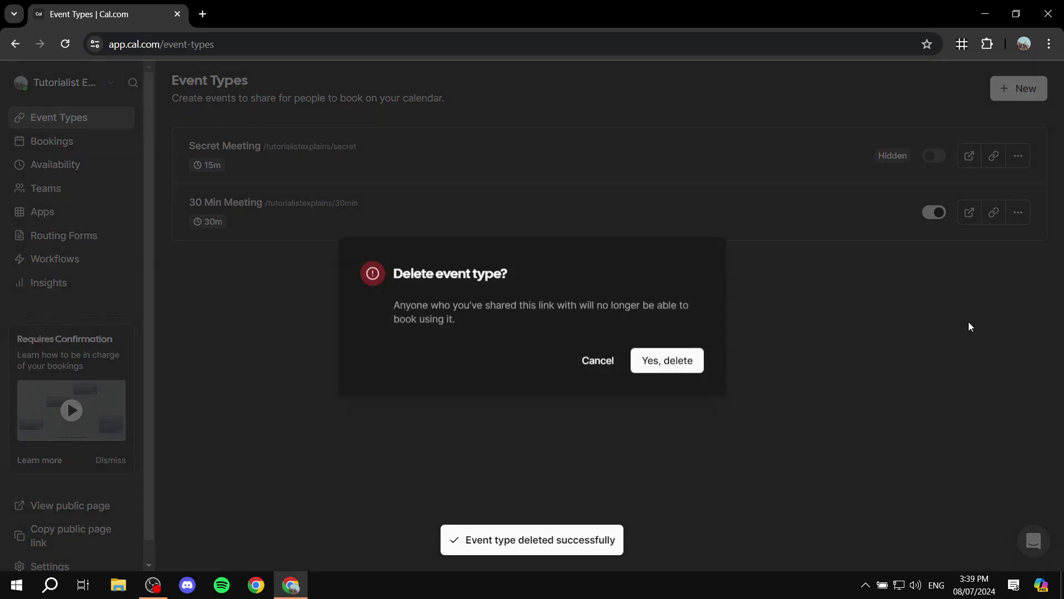
pyautogui.click(682, 361)
pyautogui.click(1018, 156)
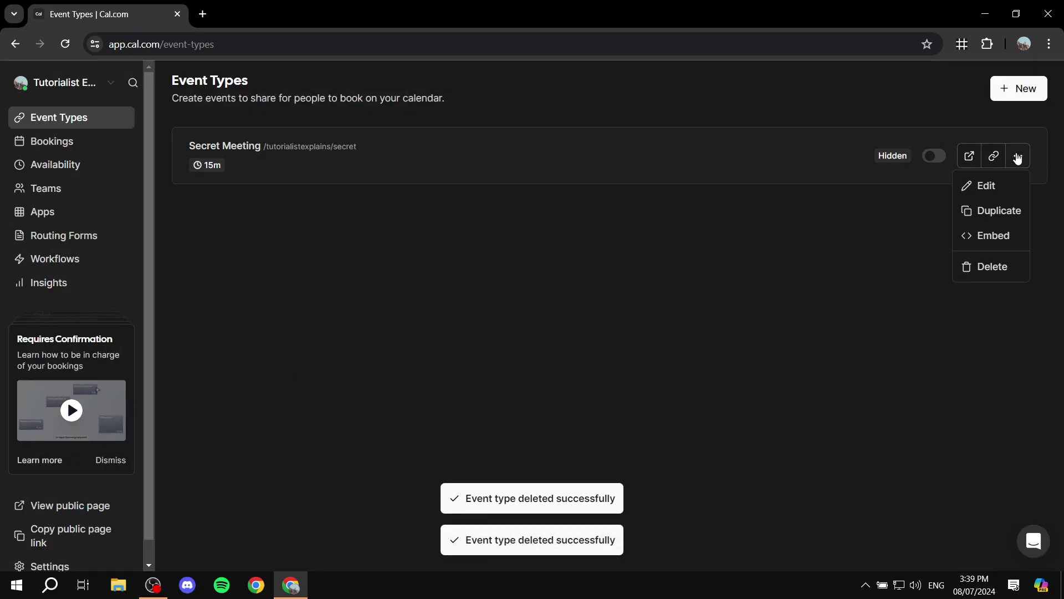
pyautogui.click(970, 266)
pyautogui.click(653, 361)
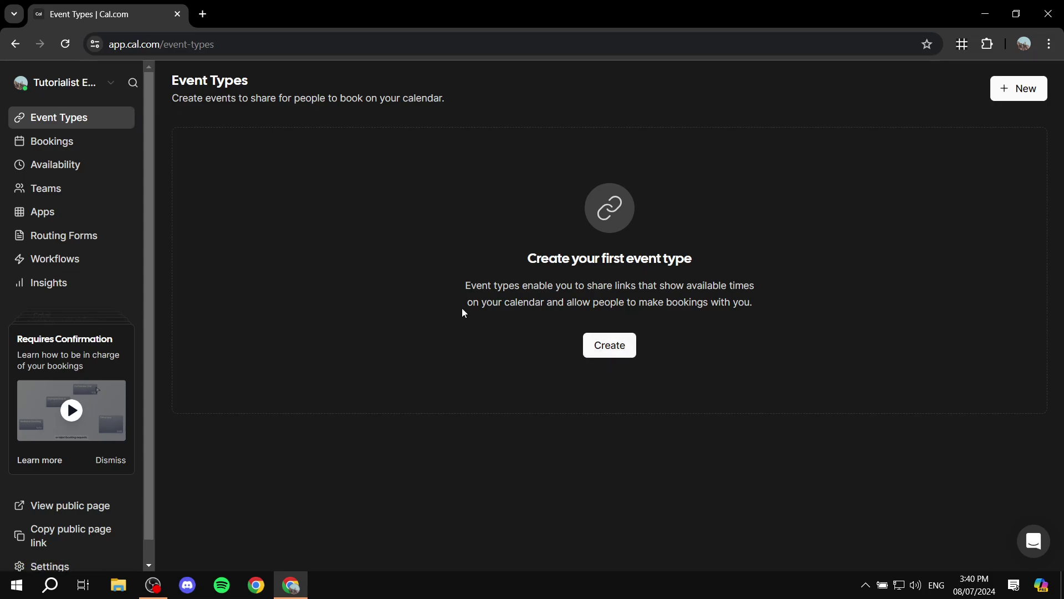
# Start a new event type and title it "Test Event".
pyautogui.click(606, 348)
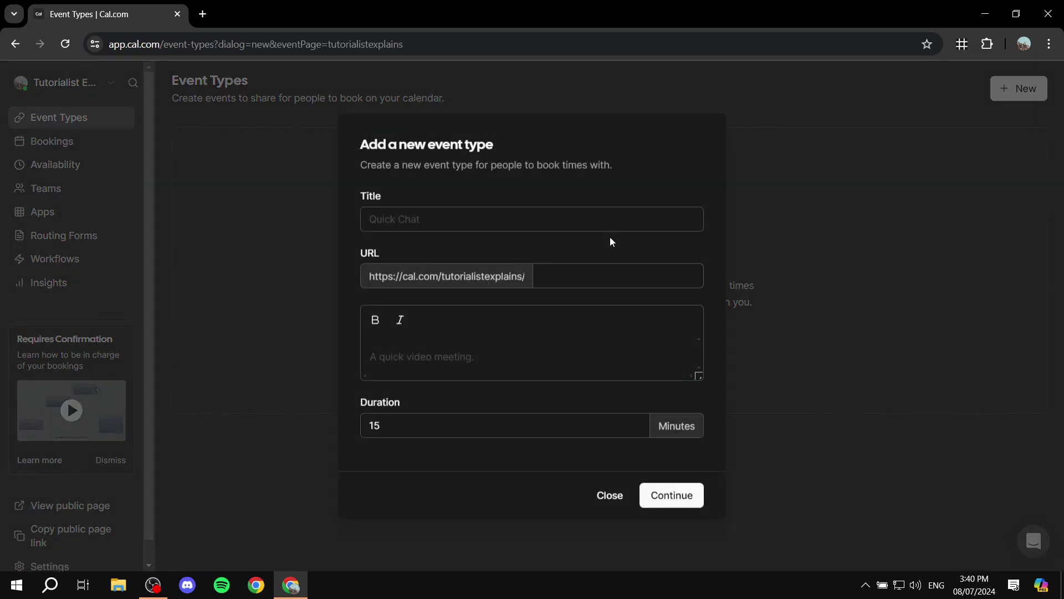
pyautogui.click(595, 216)
pyautogui.write('Tesst')
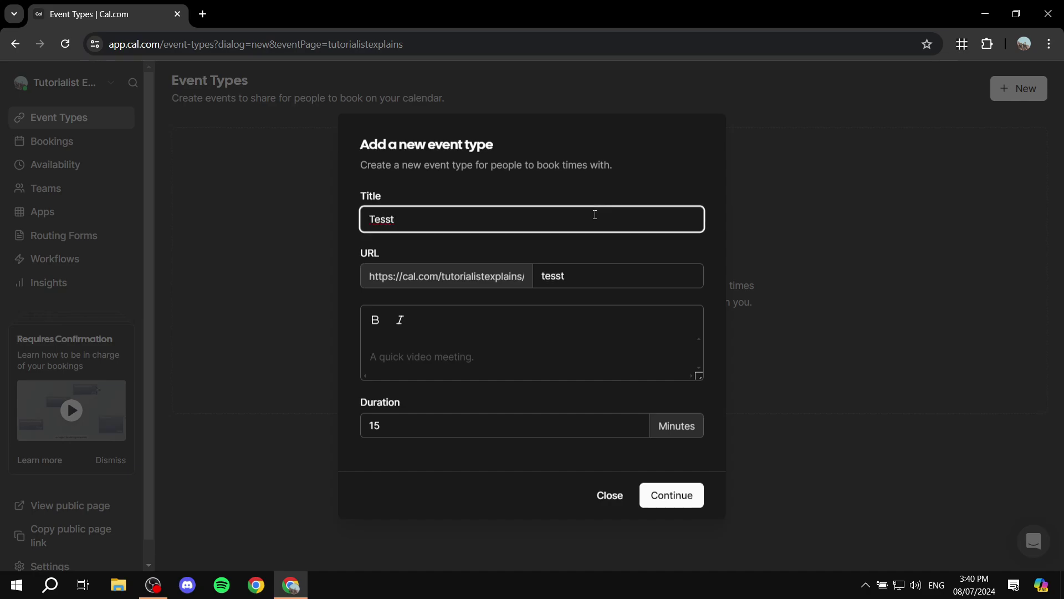
pyautogui.write(' Event')
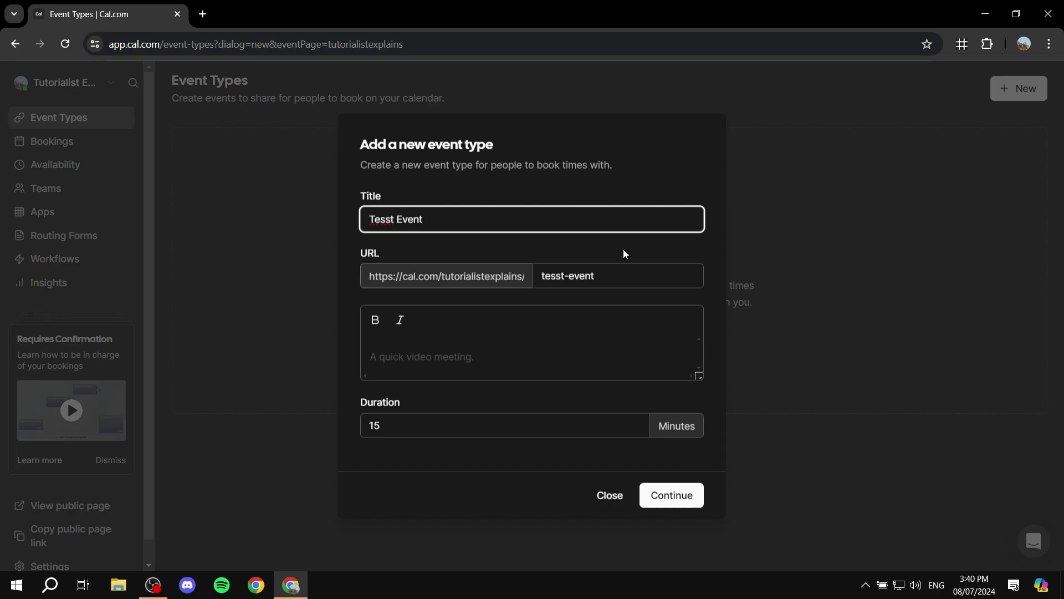
pyautogui.click(382, 216)
pyautogui.press('Delete')
pyautogui.click(511, 242)
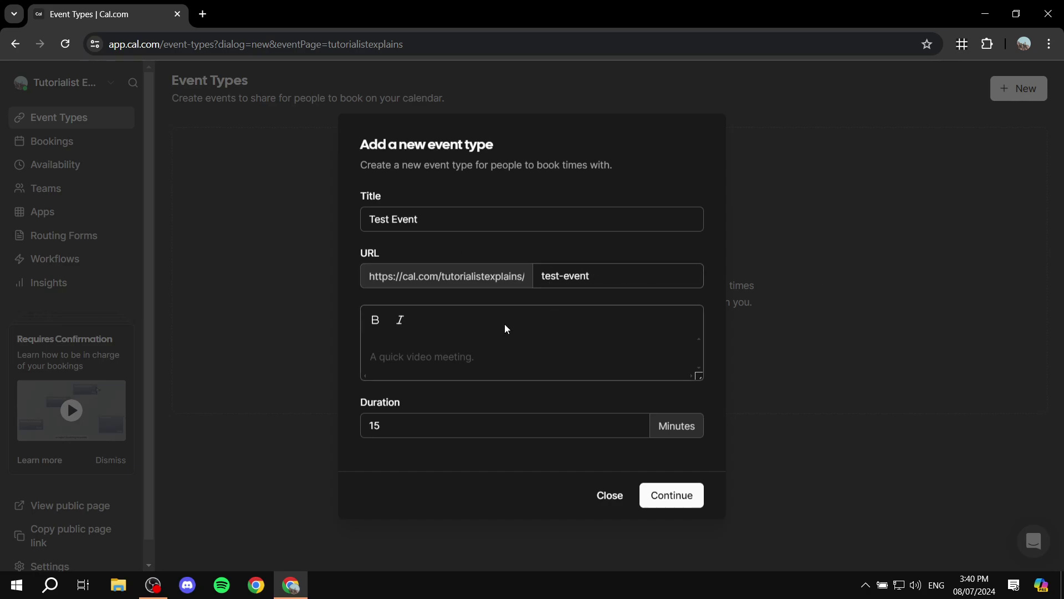
# Enter "A quick video meeting." as the new event type's description.
pyautogui.click(457, 352)
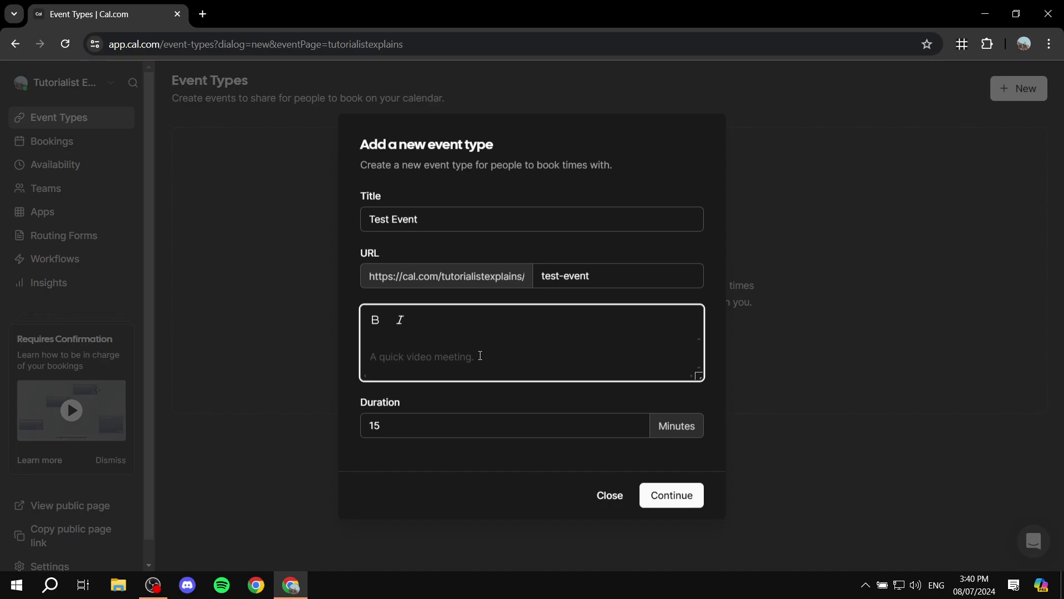
pyautogui.write('A quik')
pyautogui.press('BackSpace')
pyautogui.write('ck video meeting')
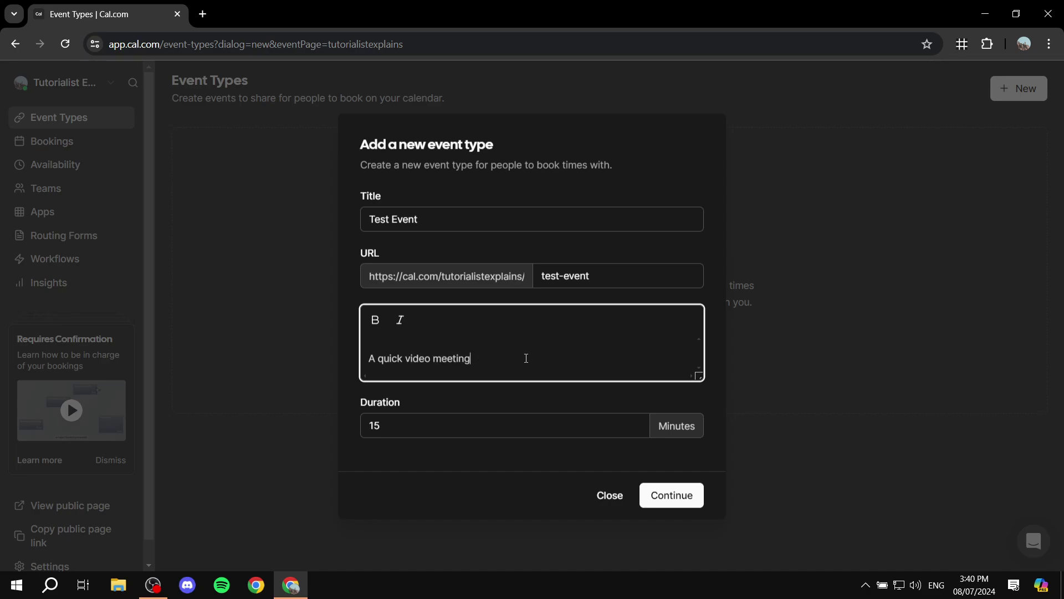
pyautogui.write('.')
pyautogui.click(525, 389)
# Set the new event type's duration to 30 minutes and create it.
pyautogui.moveTo(435, 425); pyautogui.dragTo(358, 421)
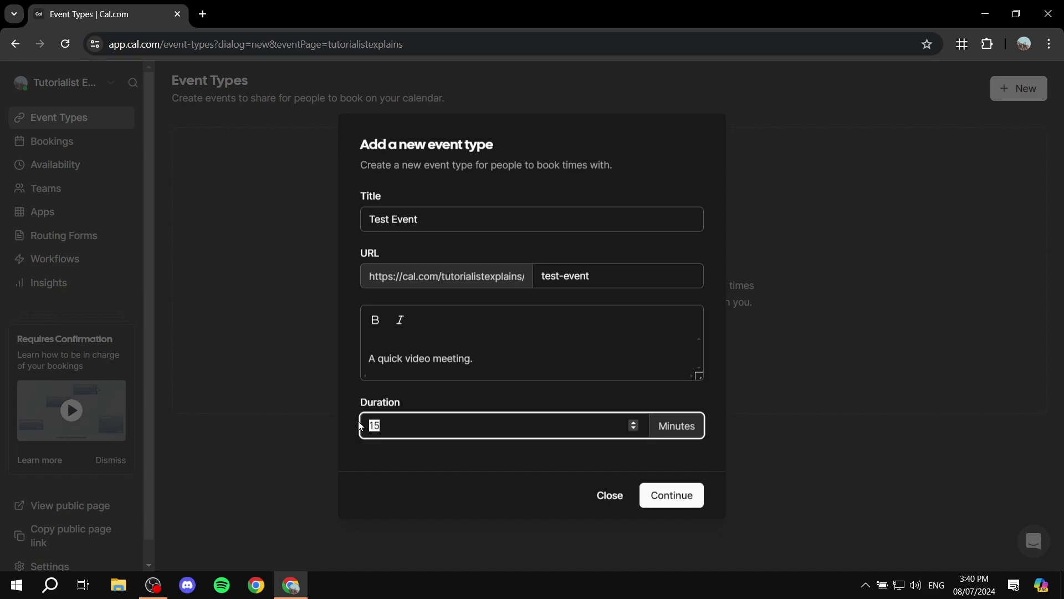
pyautogui.press('BackSpace')
pyautogui.write('30')
pyautogui.click(664, 485)
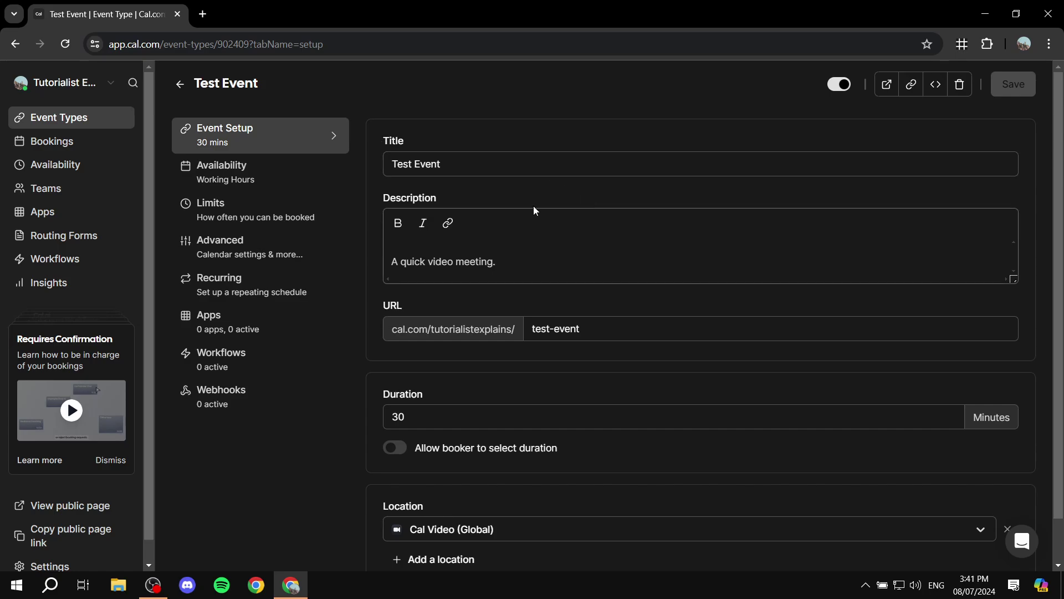
# Set the Test Event's location to Google Meet.
pyautogui.scroll(-1, 573, 235)
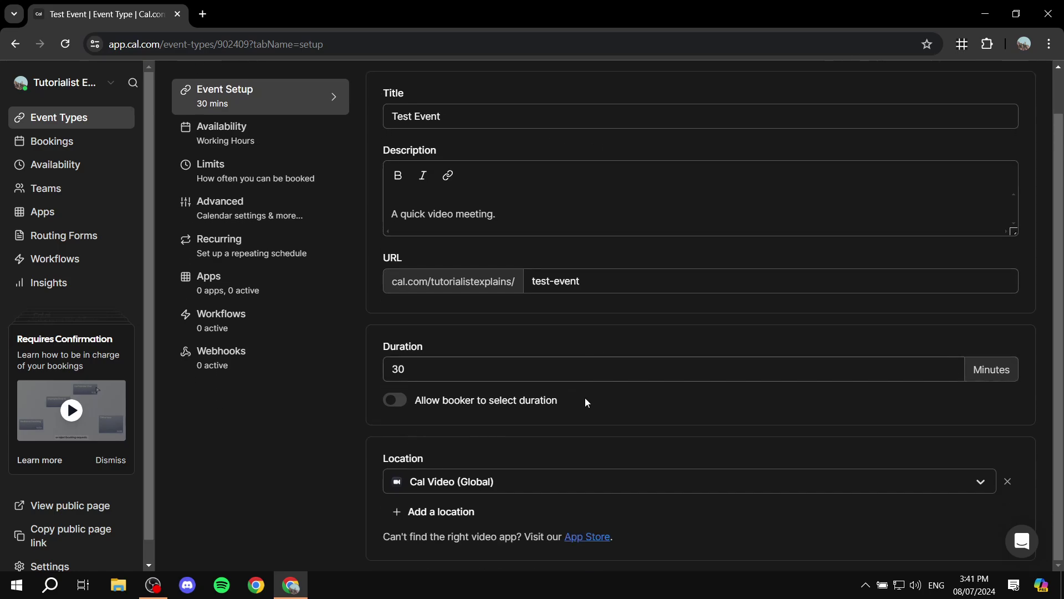
pyautogui.click(703, 487)
pyautogui.click(579, 479)
pyautogui.click(579, 480)
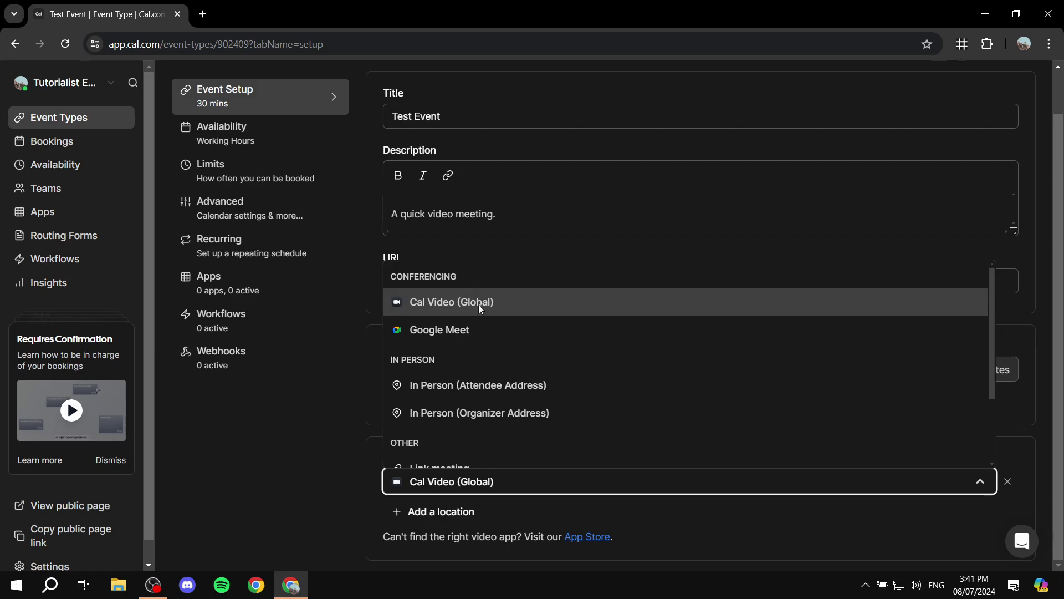
pyautogui.scroll(-2, 482, 348)
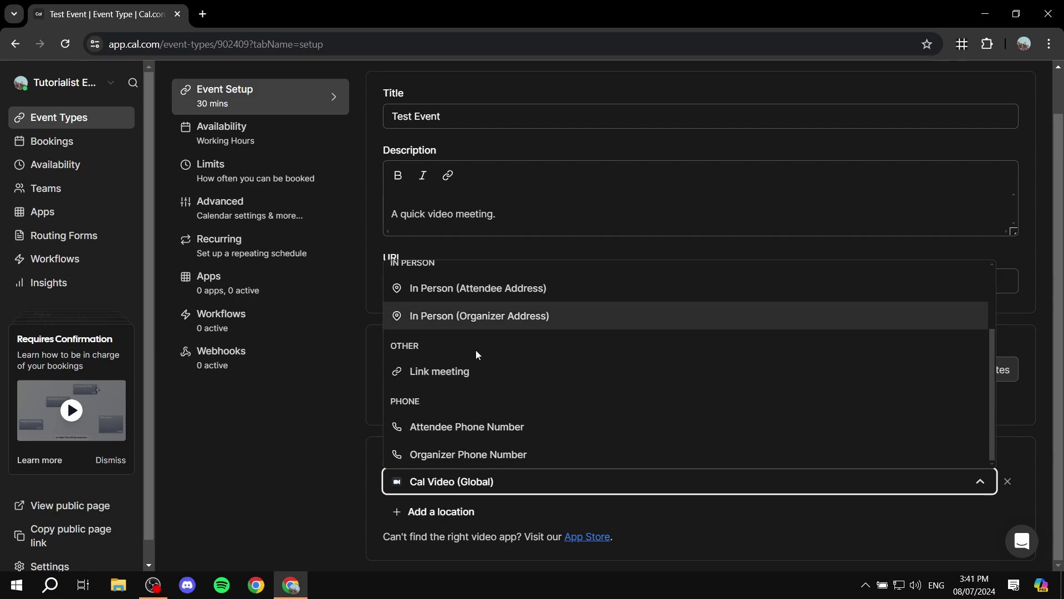
pyautogui.scroll(2, 499, 336)
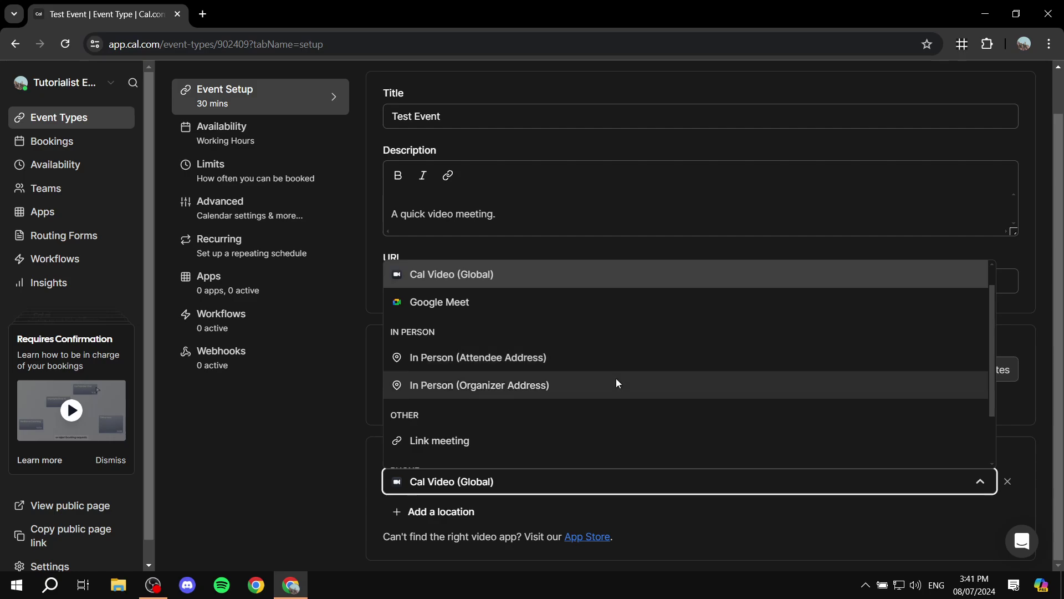
pyautogui.click(553, 300)
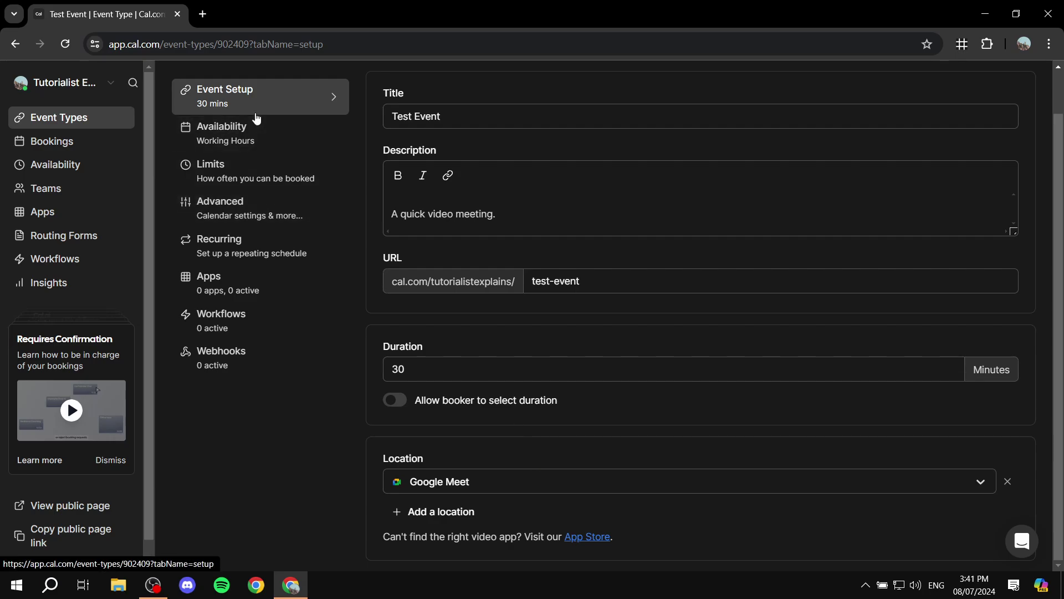
# Review the Test Event's availability, checking the schedule choices and the weekly hours of the Working Hours schedule.
pyautogui.click(249, 138)
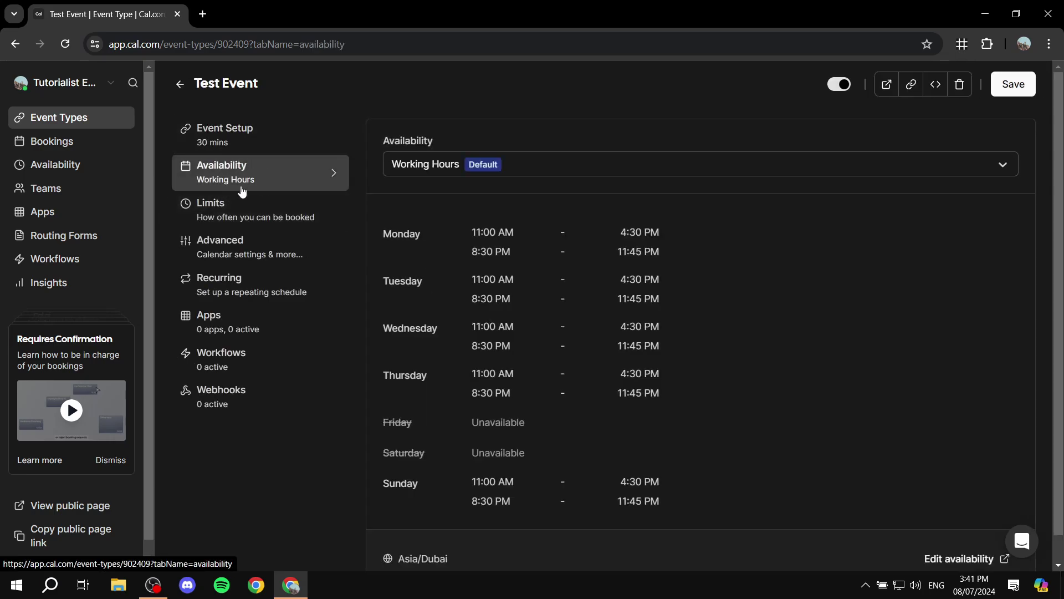
pyautogui.click(534, 165)
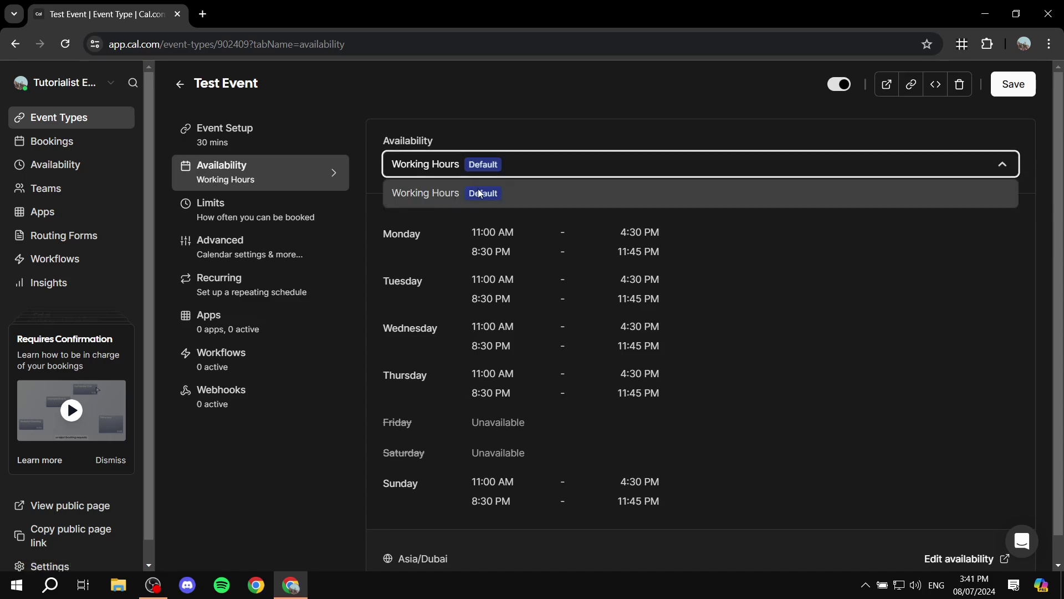
pyautogui.click(590, 160)
pyautogui.scroll(-1, 693, 277)
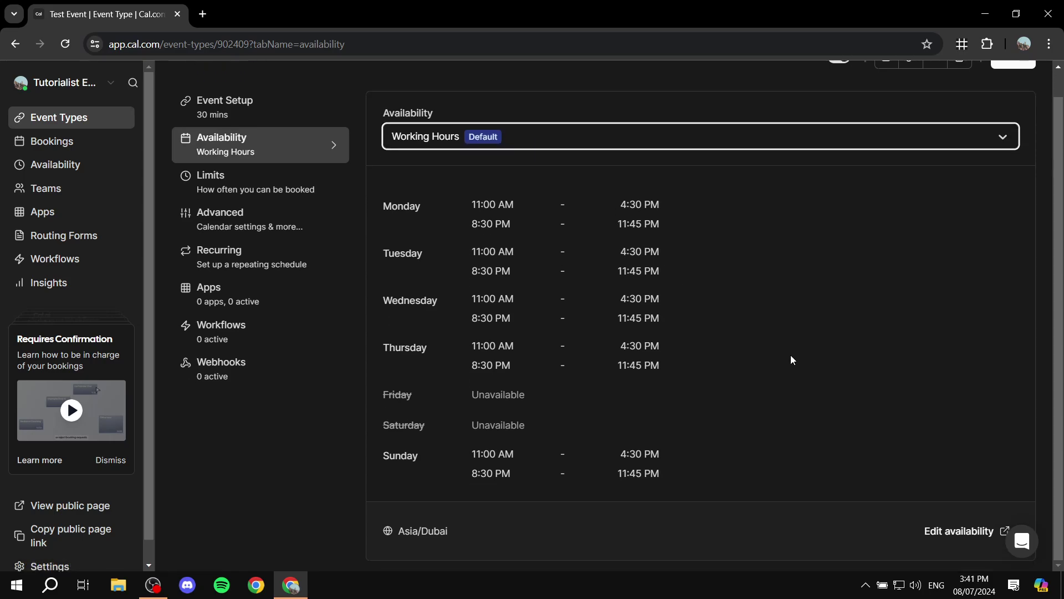
pyautogui.scroll(1, 859, 258)
# In the Test Event's limits, keep no buffer time before the event and set the buffer after it to 10 minutes.
pyautogui.click(232, 221)
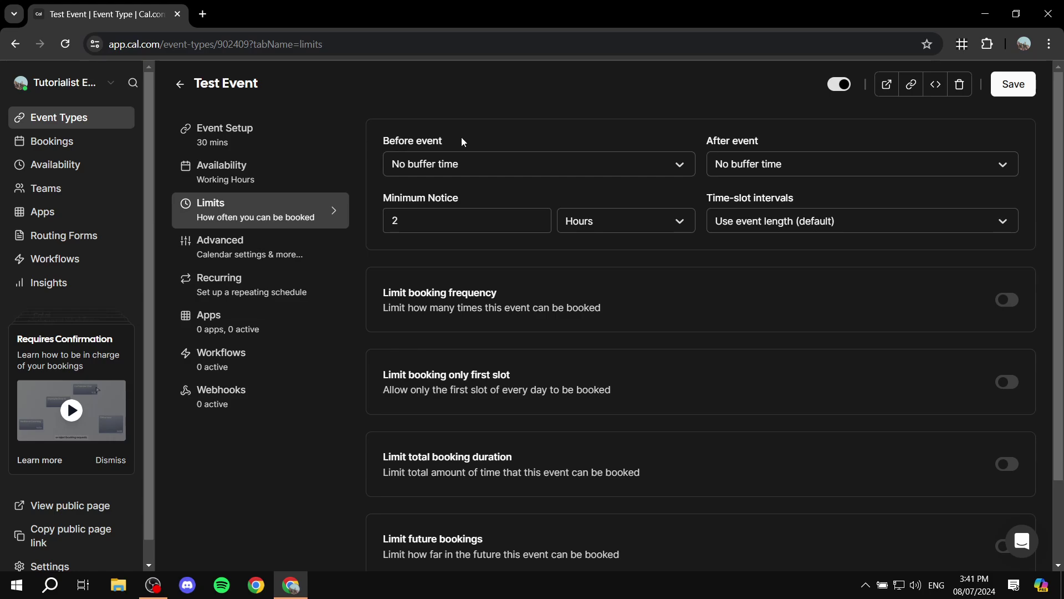
pyautogui.click(524, 164)
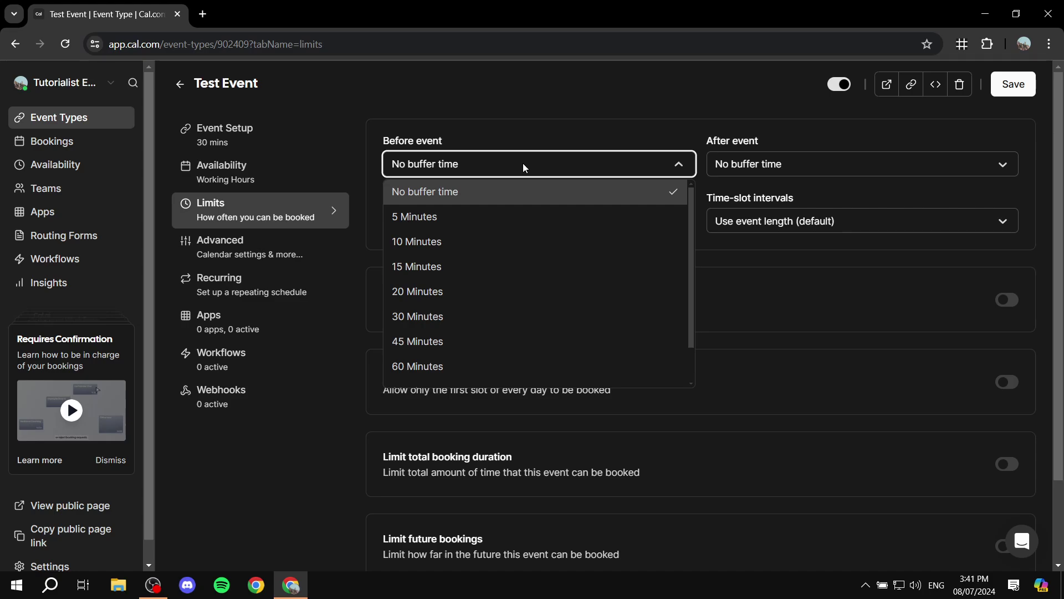
pyautogui.click(491, 192)
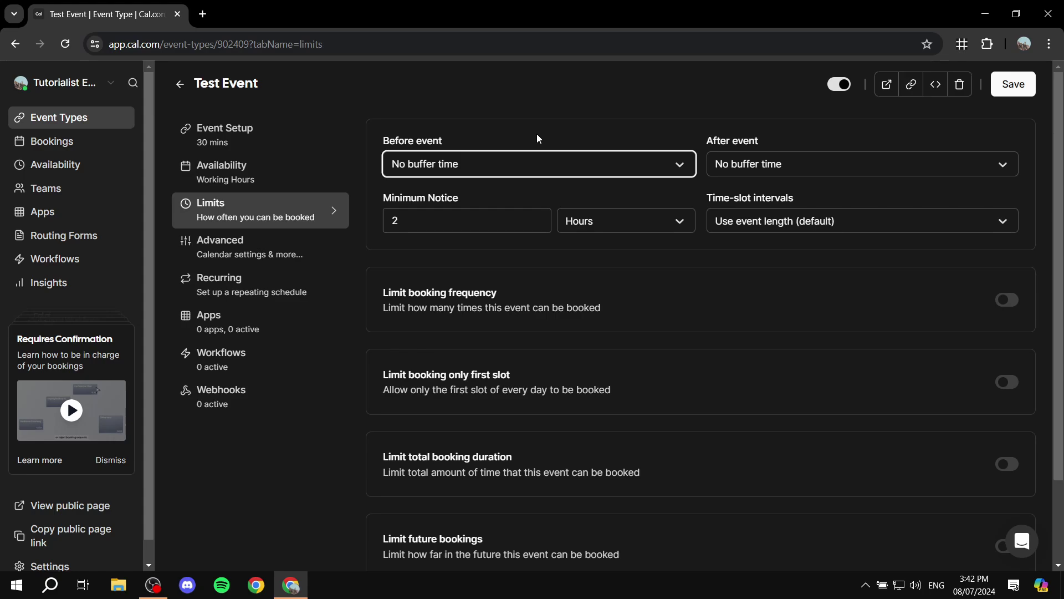
pyautogui.click(815, 164)
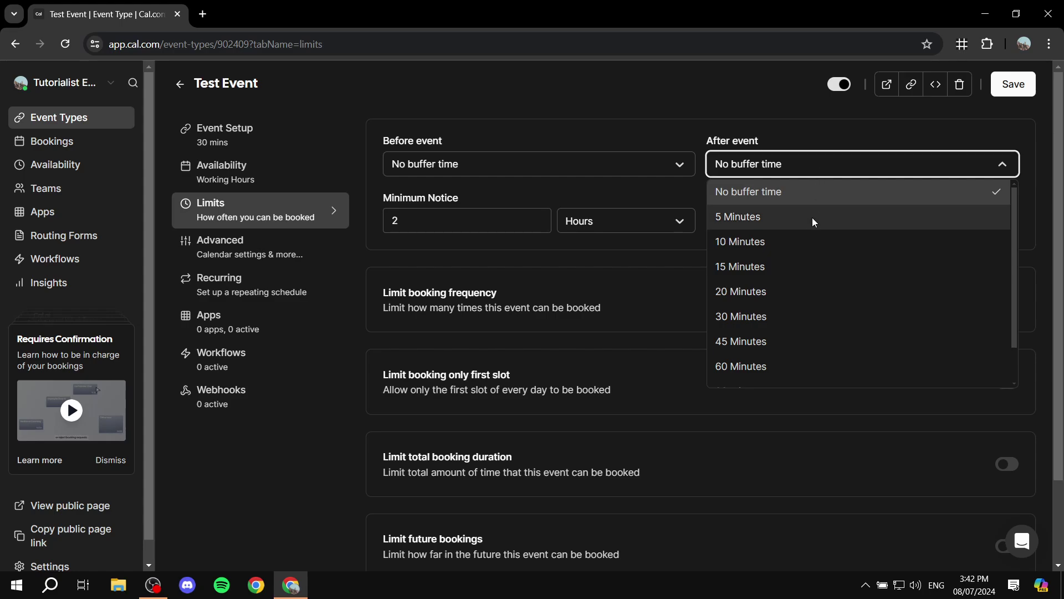
pyautogui.click(796, 240)
pyautogui.click(826, 122)
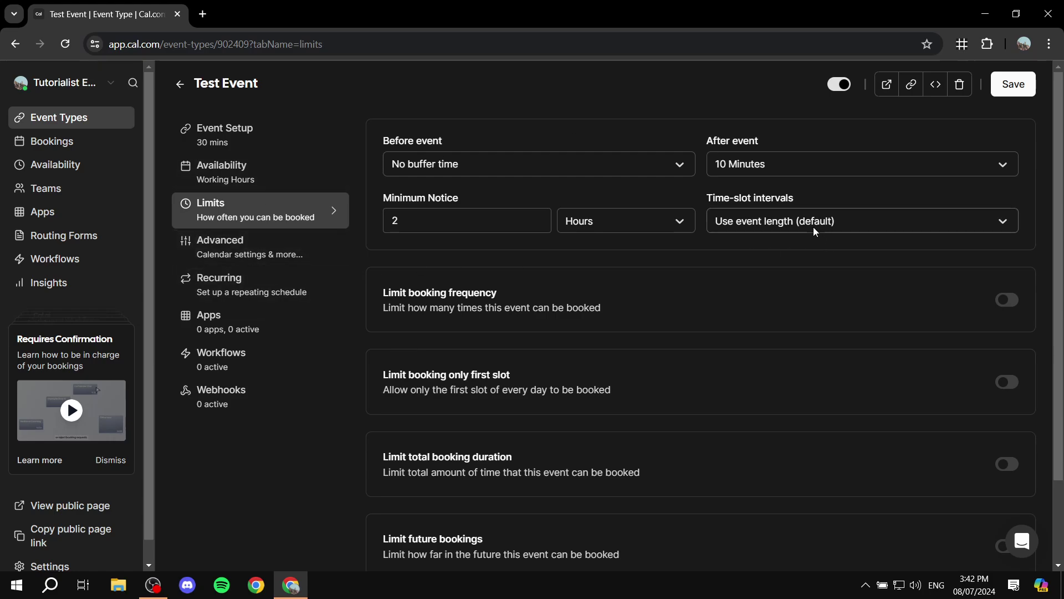
# Review the Test Event's remaining booking limits and its advanced, recurring and apps settings.
pyautogui.scroll(-2, 650, 215)
pyautogui.scroll(-1, 650, 214)
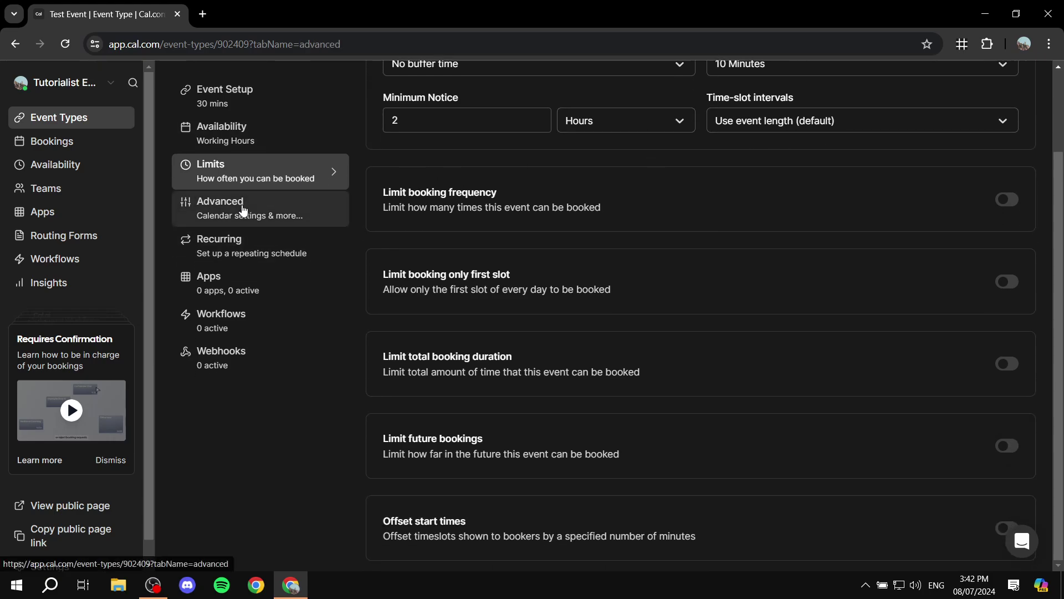
pyautogui.click(247, 208)
pyautogui.scroll(-5, 700, 212)
pyautogui.scroll(-10, 613, 225)
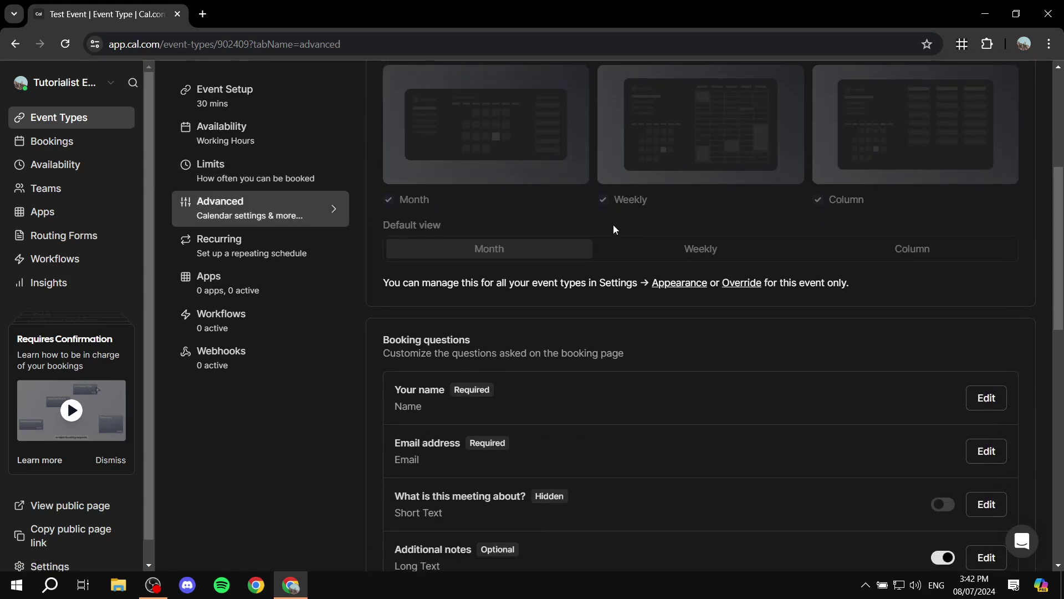
pyautogui.scroll(15, 605, 219)
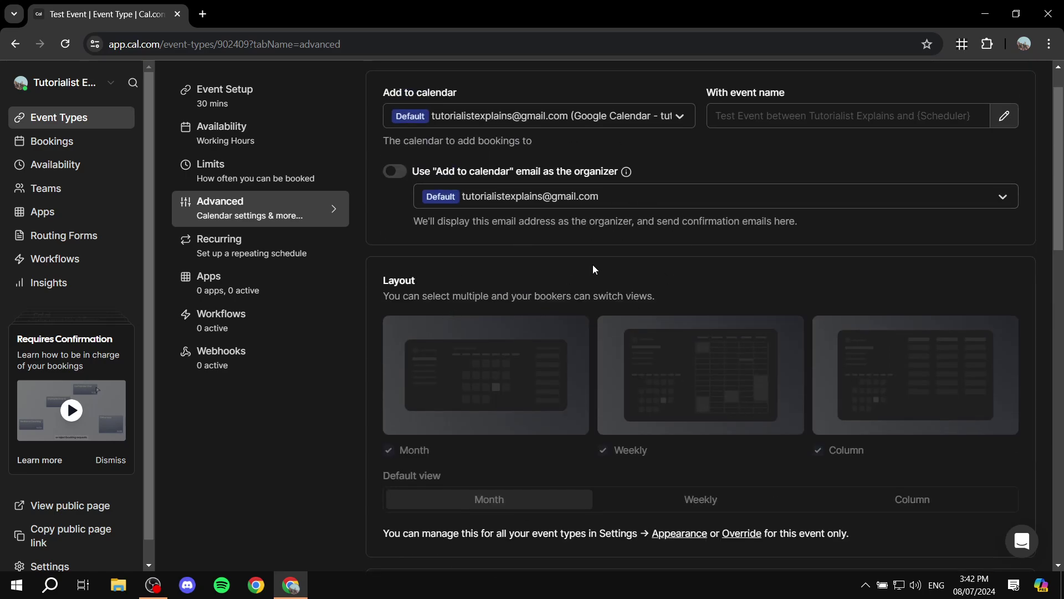
pyautogui.scroll(-10, 594, 270)
pyautogui.click(249, 246)
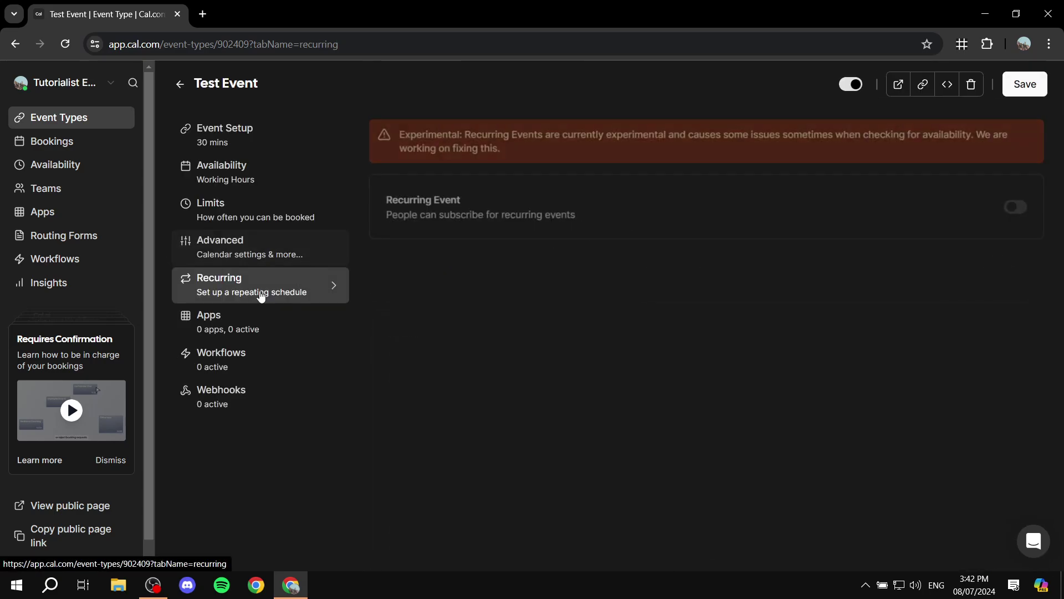
pyautogui.click(248, 317)
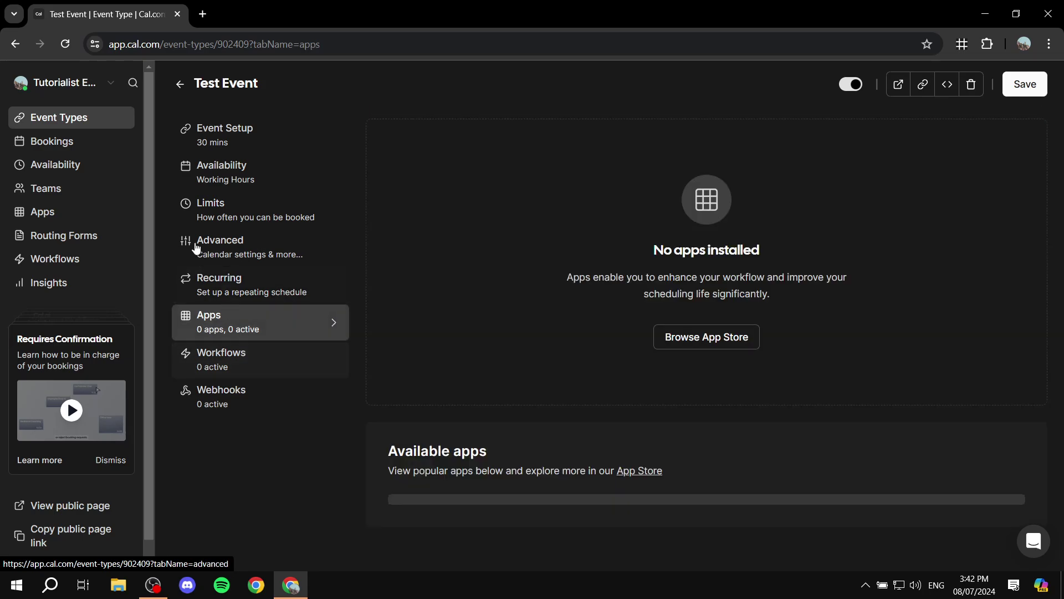
# Go back to the event setup, save the Test Event's changes and return to the event types list.
pyautogui.click(204, 124)
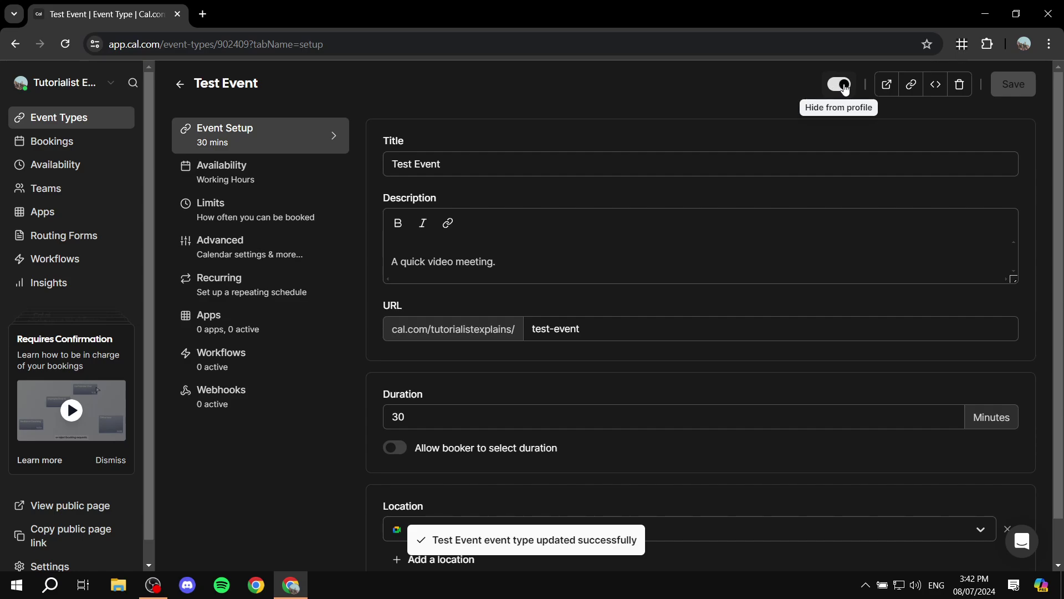
pyautogui.click(183, 93)
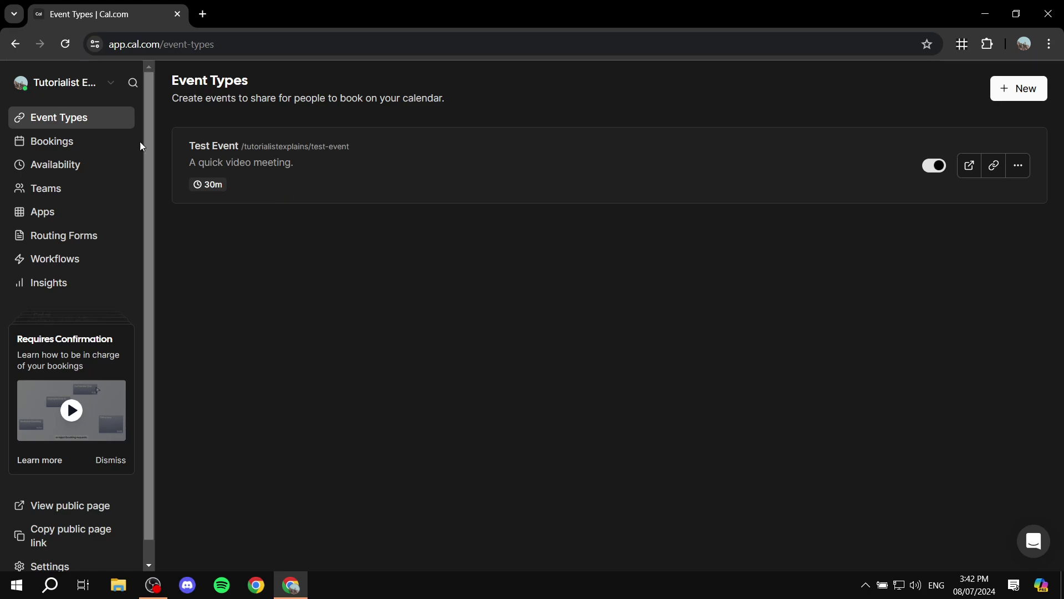
# Look through the account's Bookings, Availability and Teams pages.
pyautogui.click(64, 141)
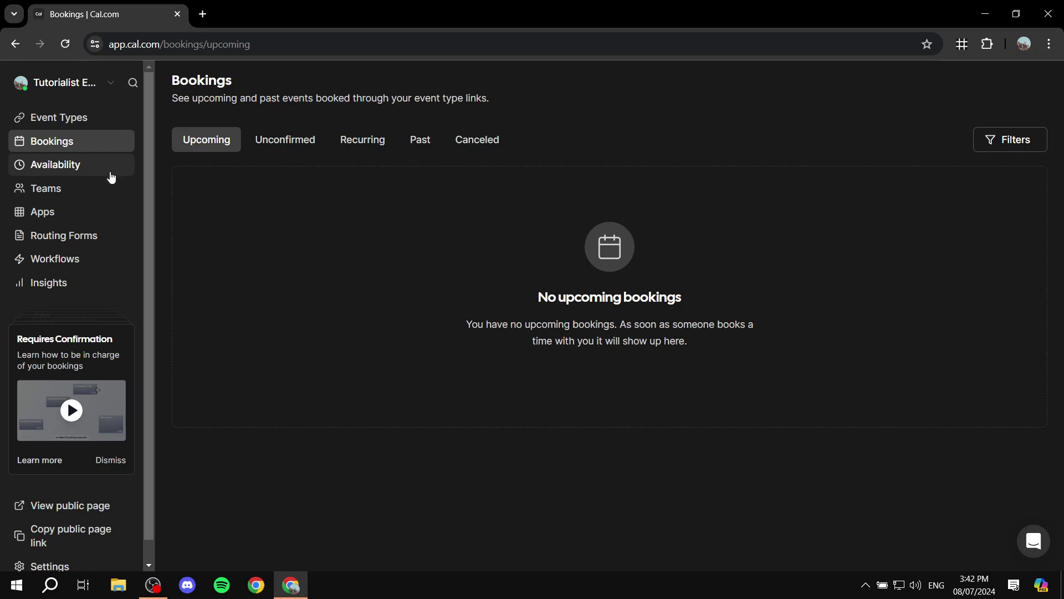
pyautogui.click(77, 166)
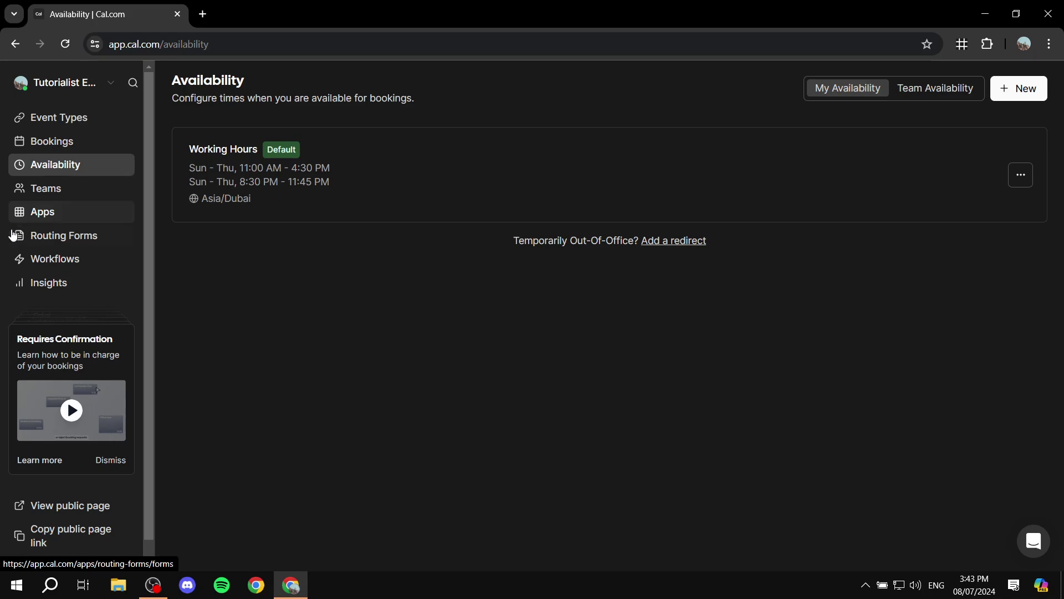
pyautogui.click(62, 190)
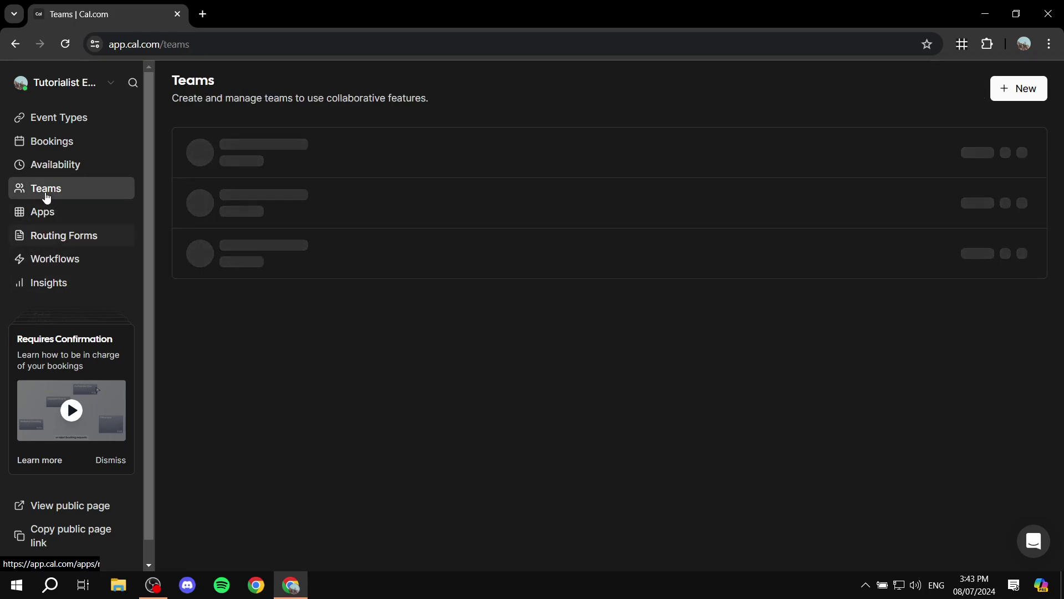
pyautogui.scroll(-1, 335, 319)
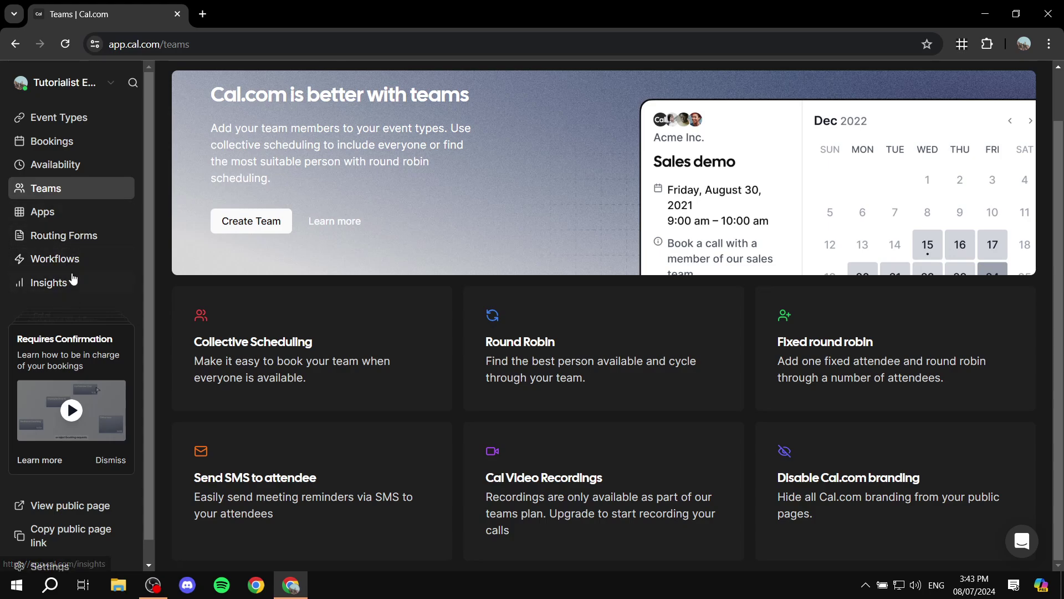
# Reopen the Test Event, try enabling Recurring Event and switch it off again, and view the event's workflows.
pyautogui.click(59, 120)
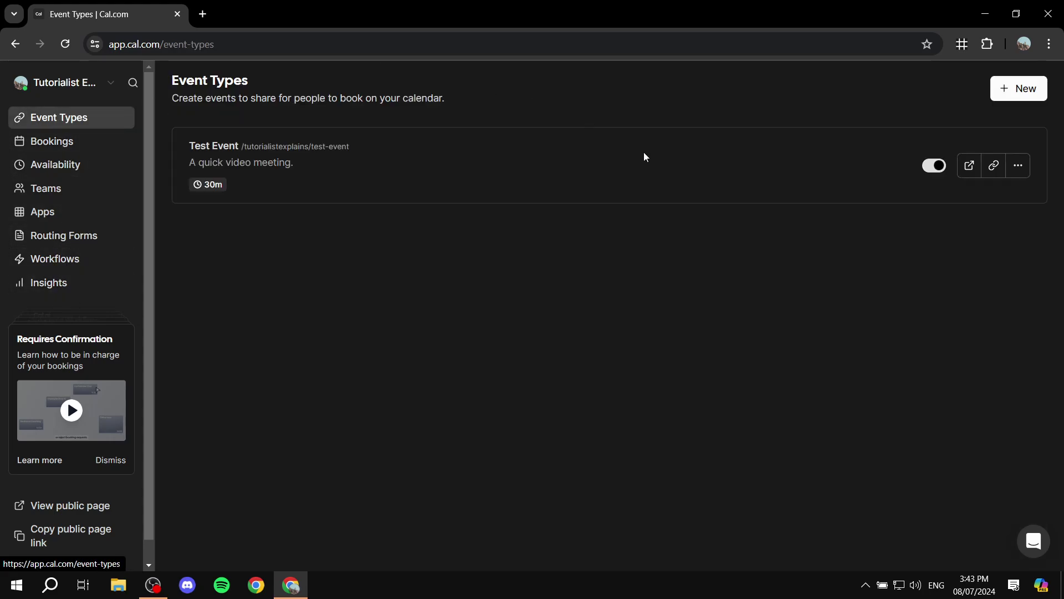
pyautogui.click(222, 166)
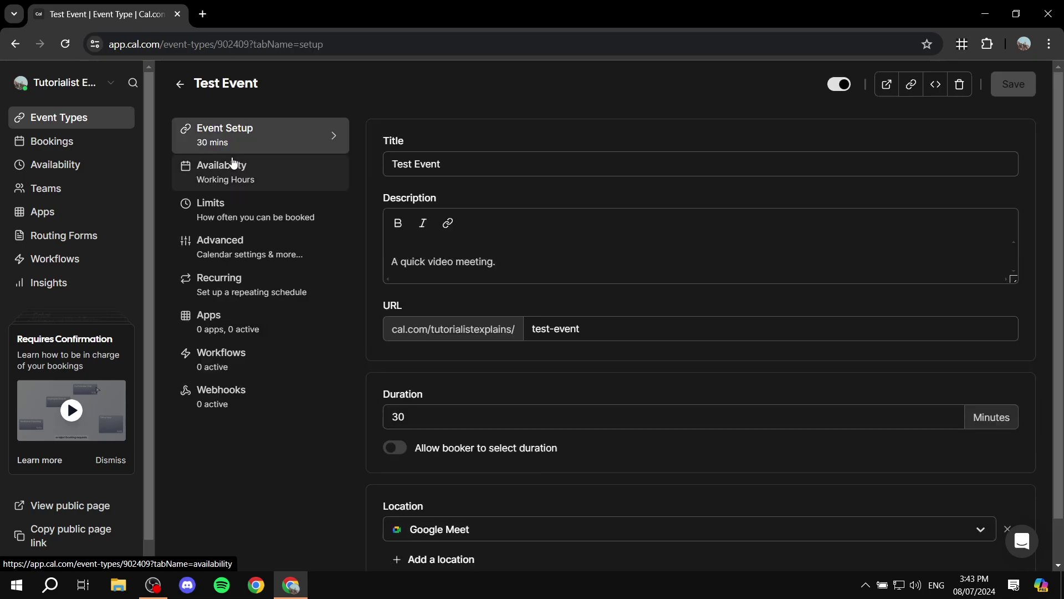
pyautogui.click(253, 218)
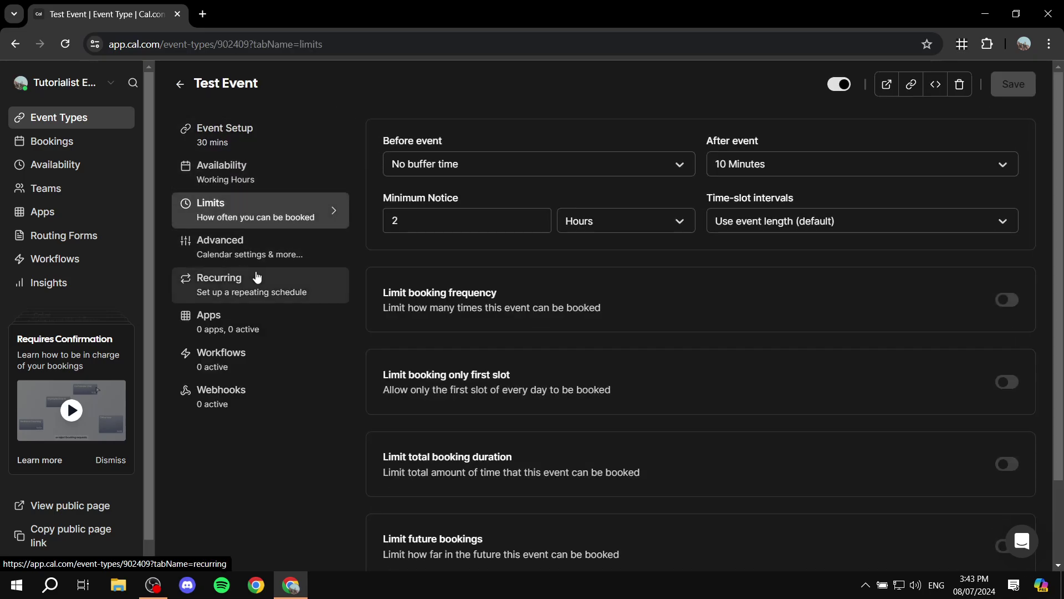
pyautogui.click(254, 280)
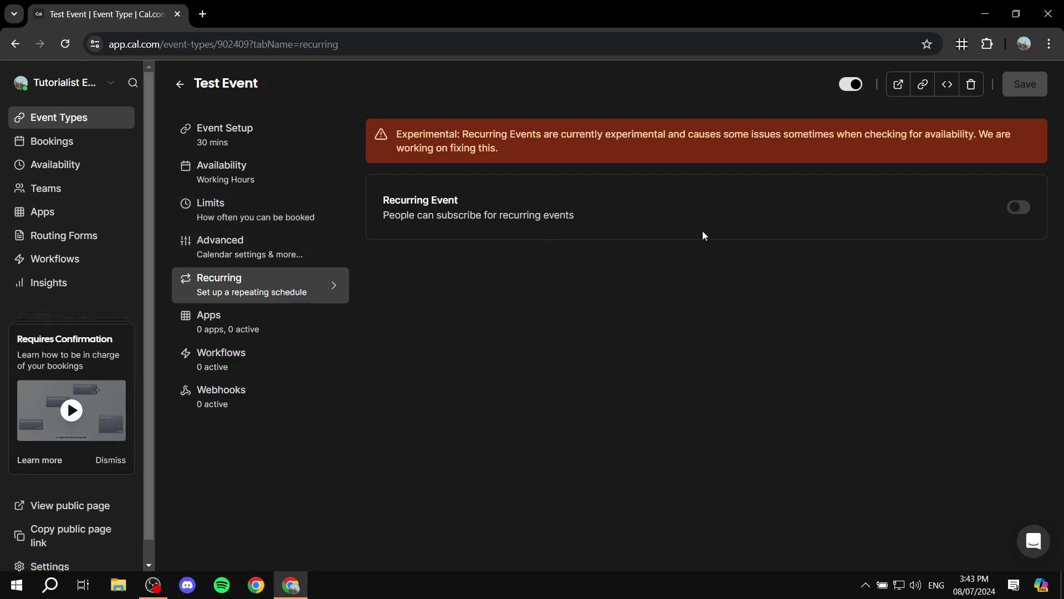
pyautogui.click(1018, 207)
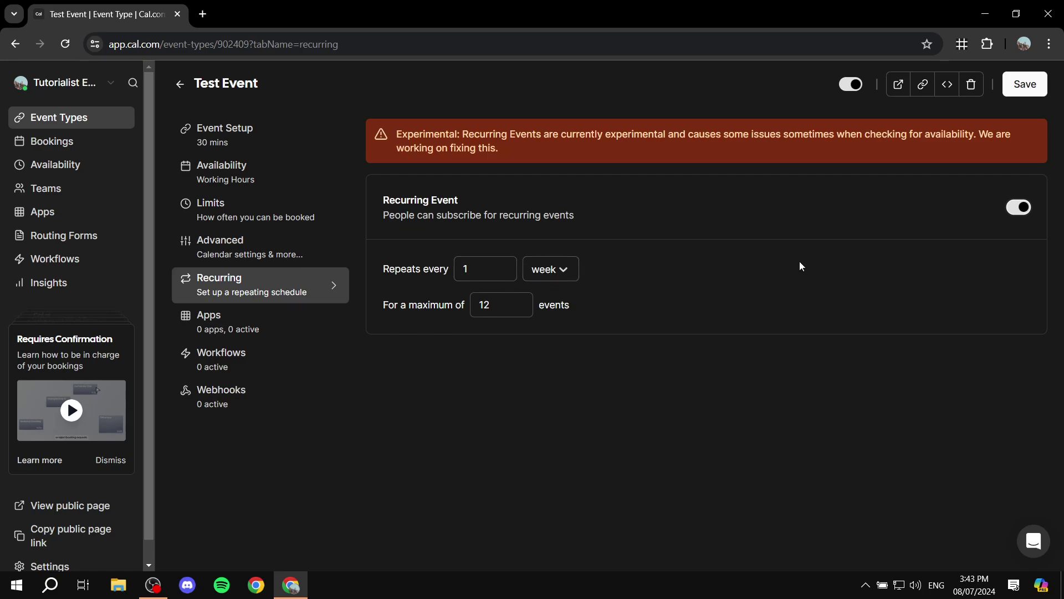
pyautogui.click(1010, 215)
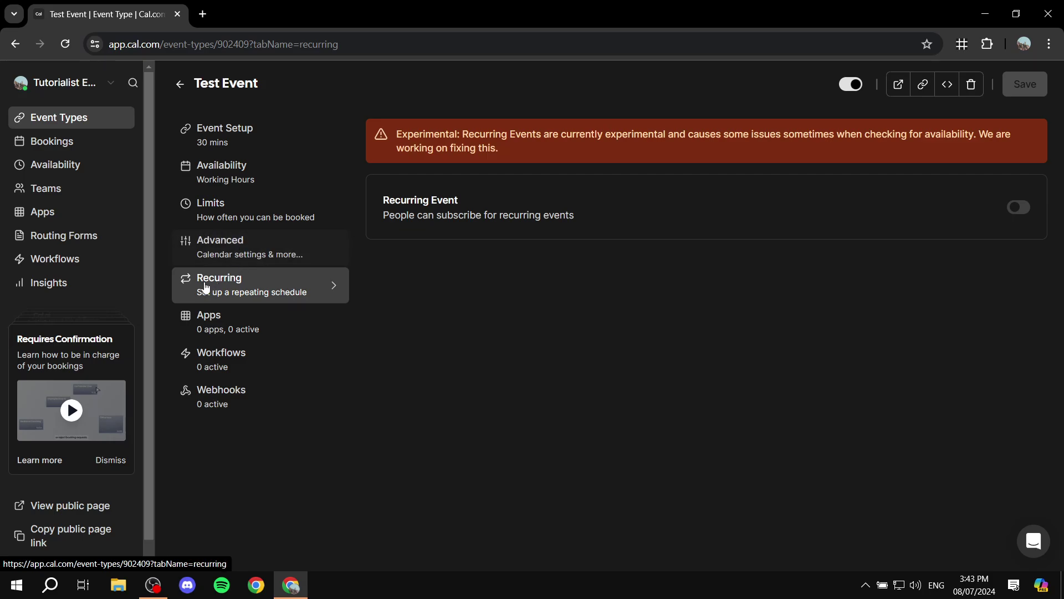
pyautogui.click(235, 358)
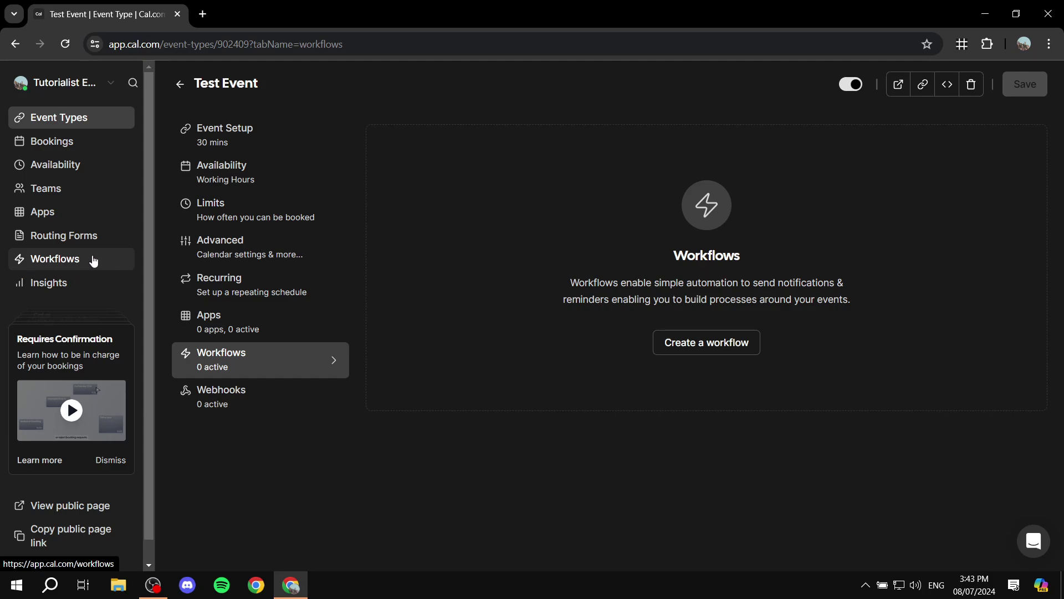
# Return to the event types list and copy the Test Event's booking link.
pyautogui.click(245, 138)
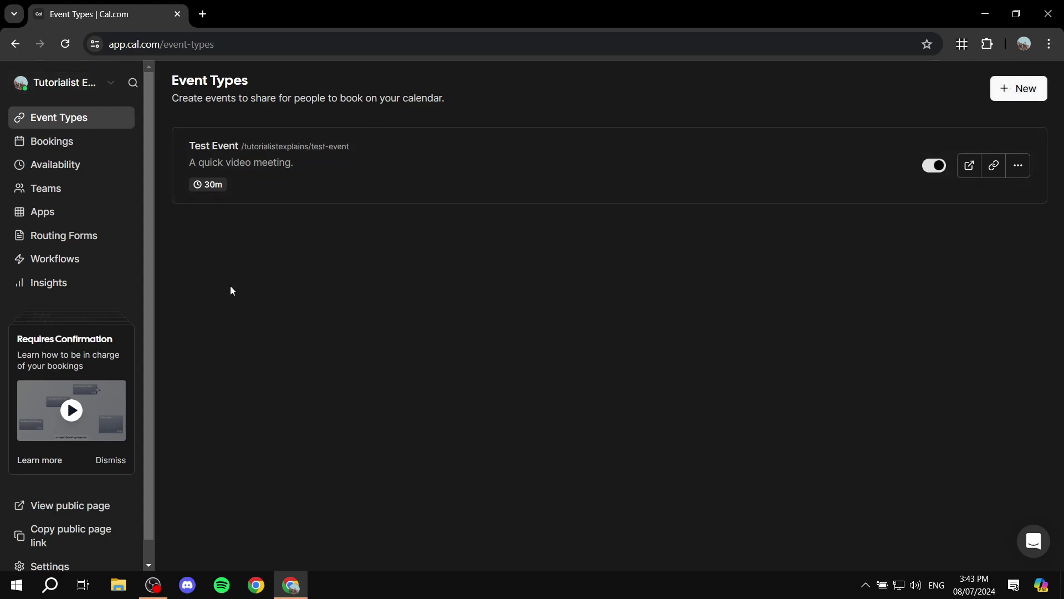
pyautogui.scroll(-1, 32, 302)
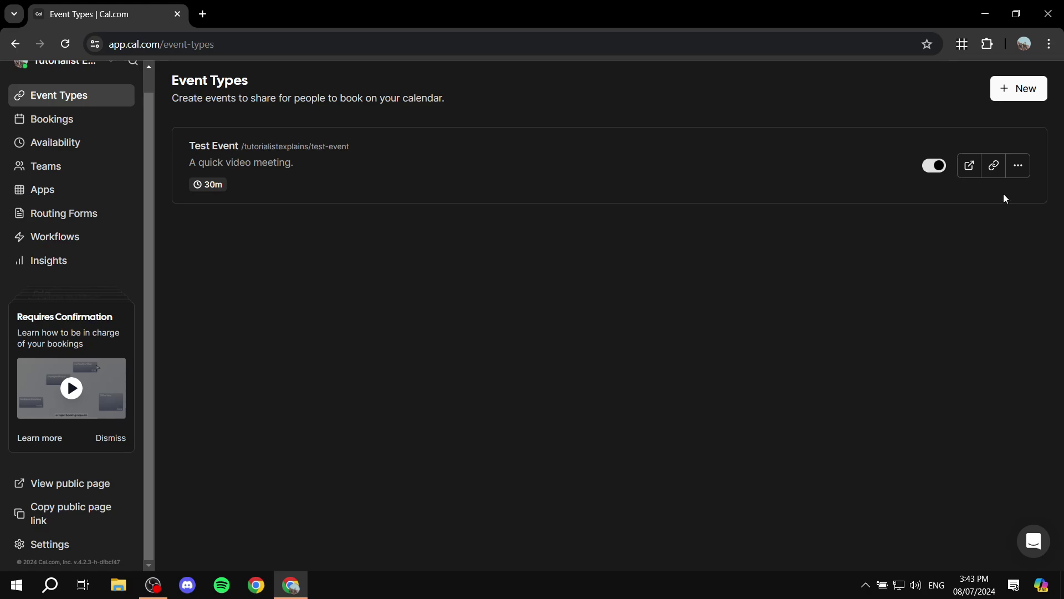
pyautogui.click(994, 167)
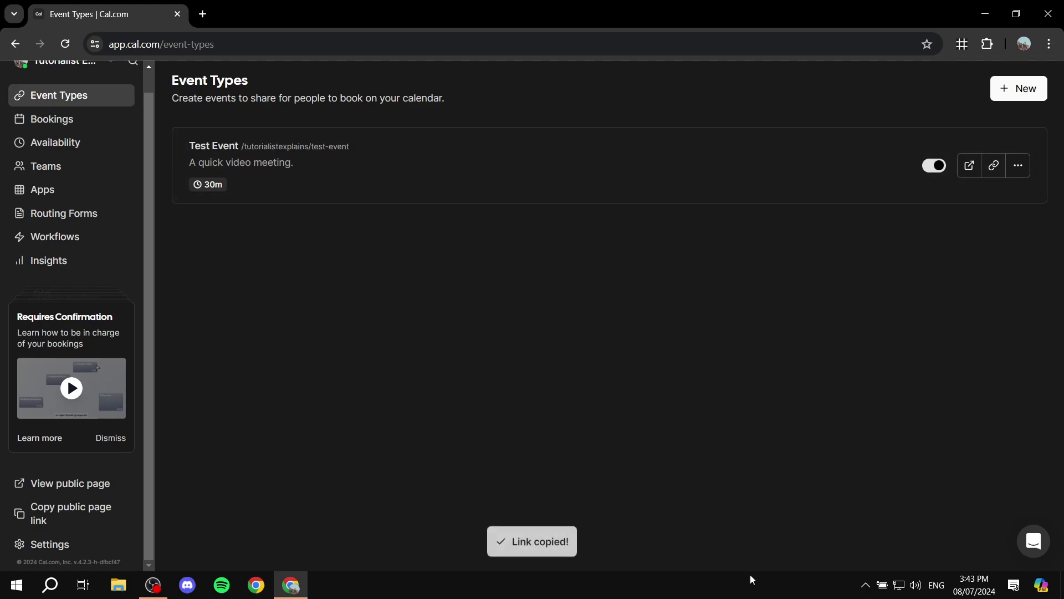